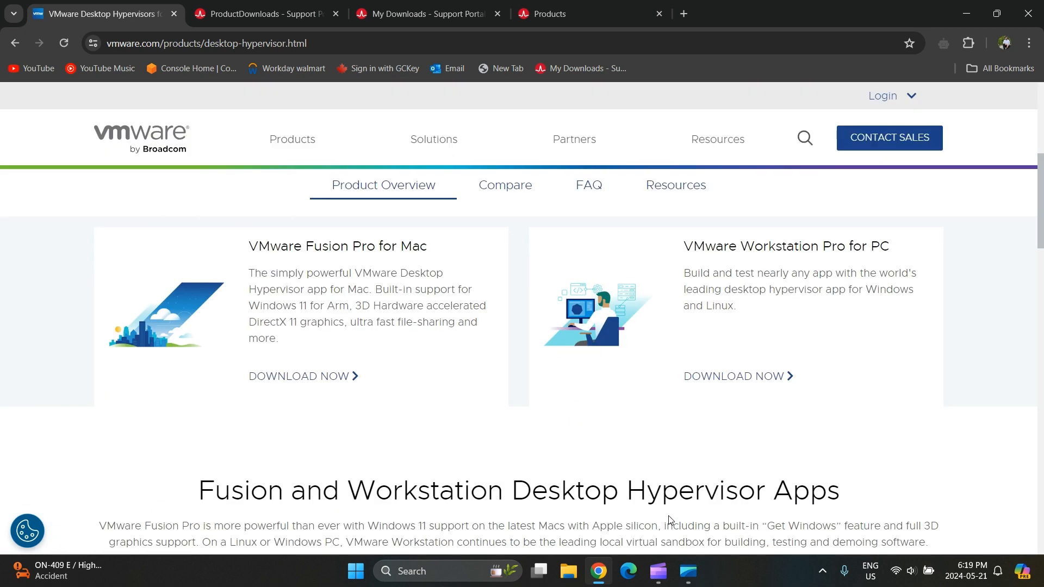
- Start the VMware Workstation Pro for PC download from the desktop-hypervisor page
click(315, 43)
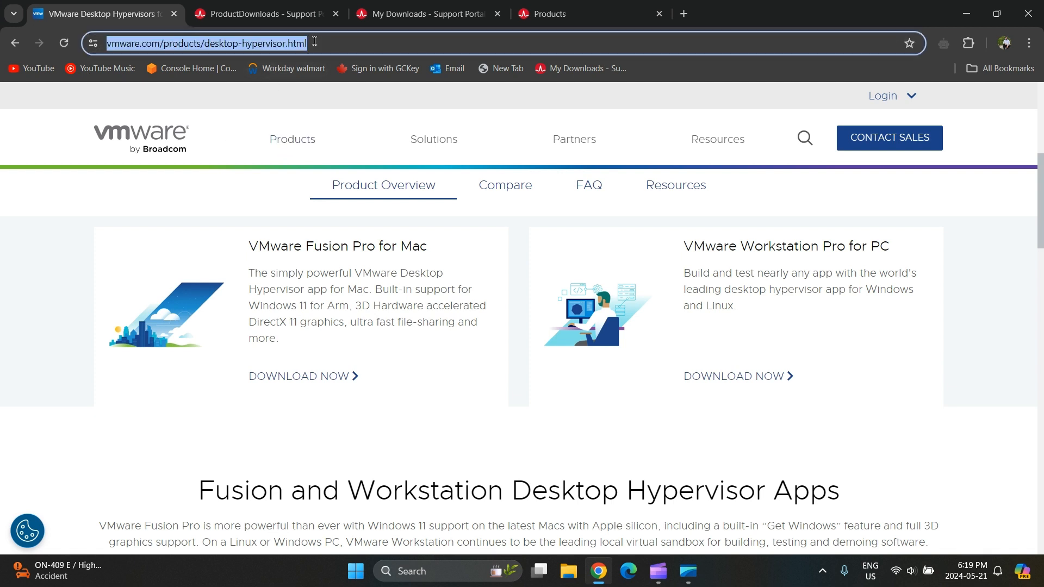
click(706, 387)
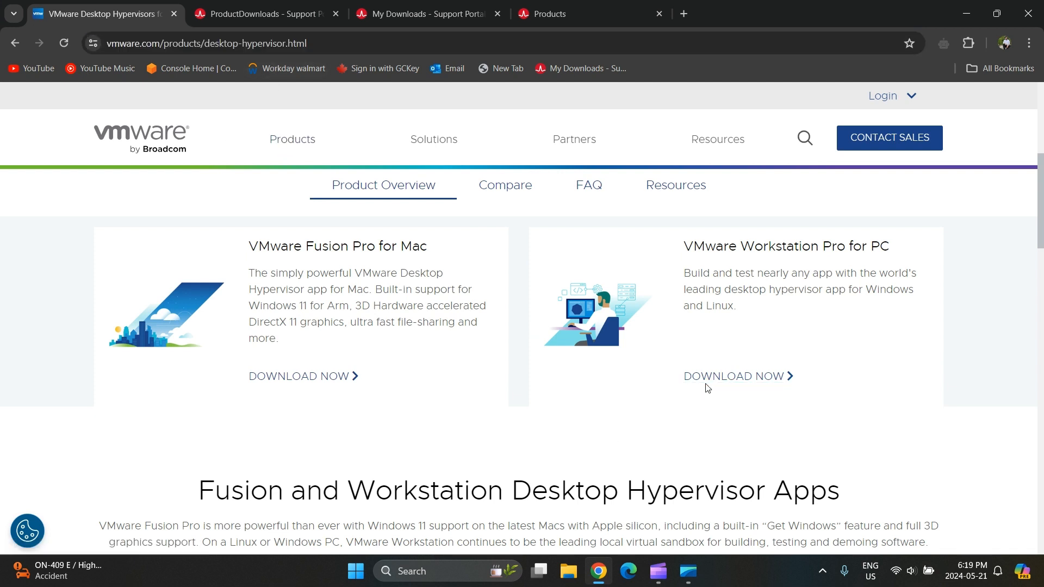
- Close the access-denied, Mainframe and Products tabs, keeping ProductDownloads
click(467, 13)
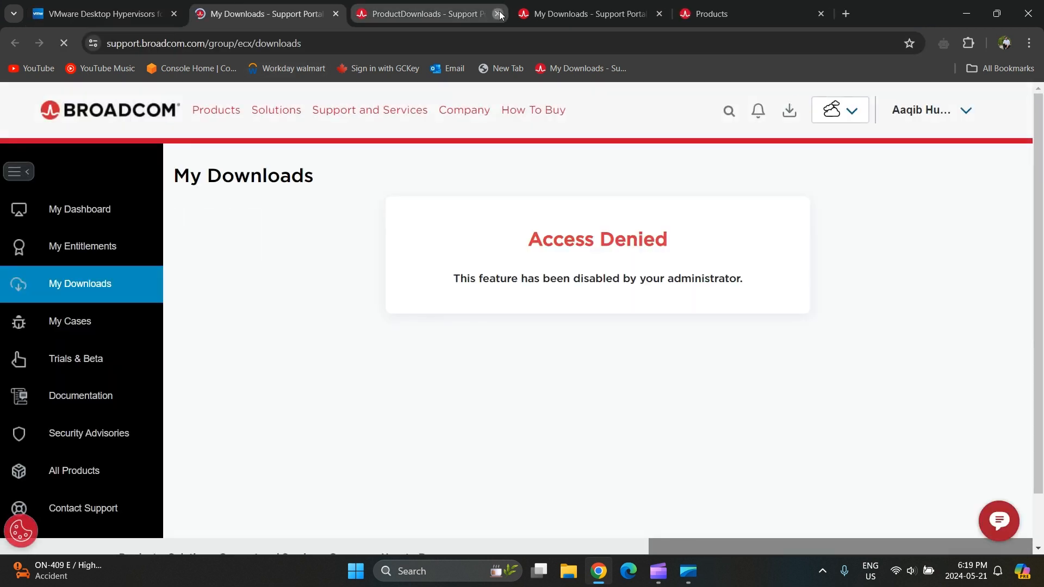
click(497, 14)
click(497, 14)
click(497, 13)
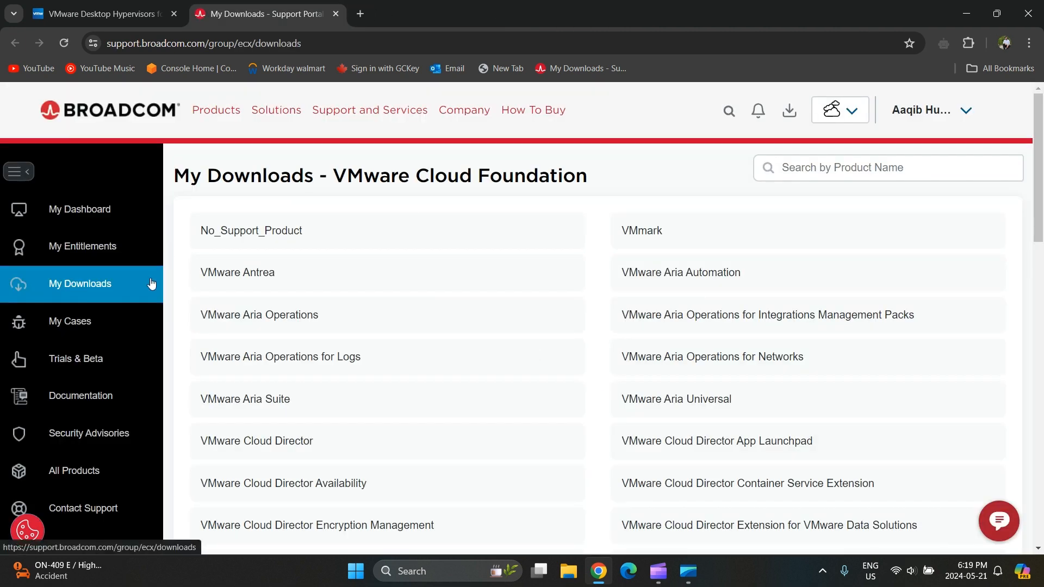
- Switch the portal's downloads to the VMware Cloud Foundation product family
click(901, 117)
click(901, 117)
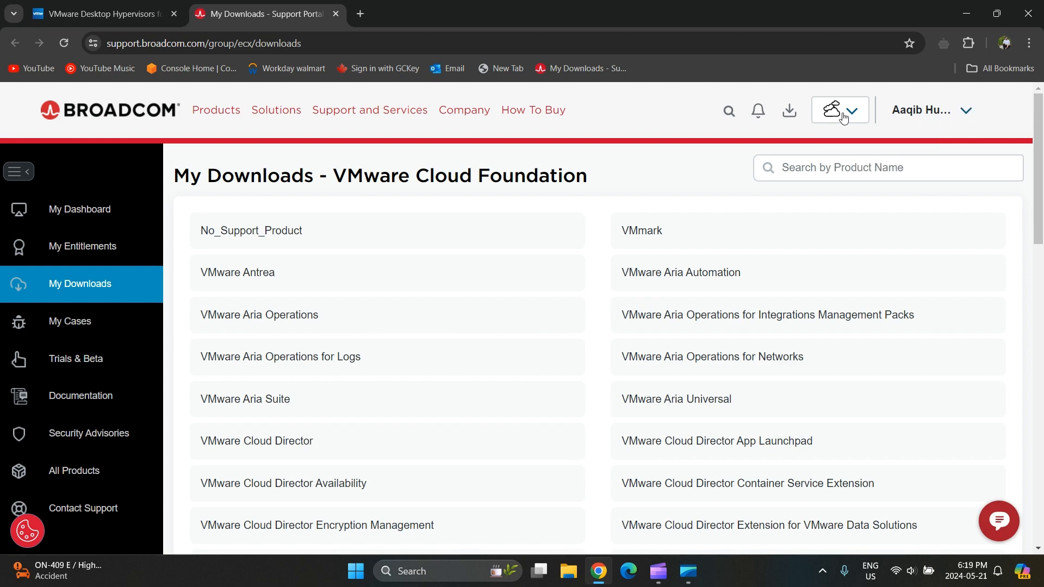
click(843, 117)
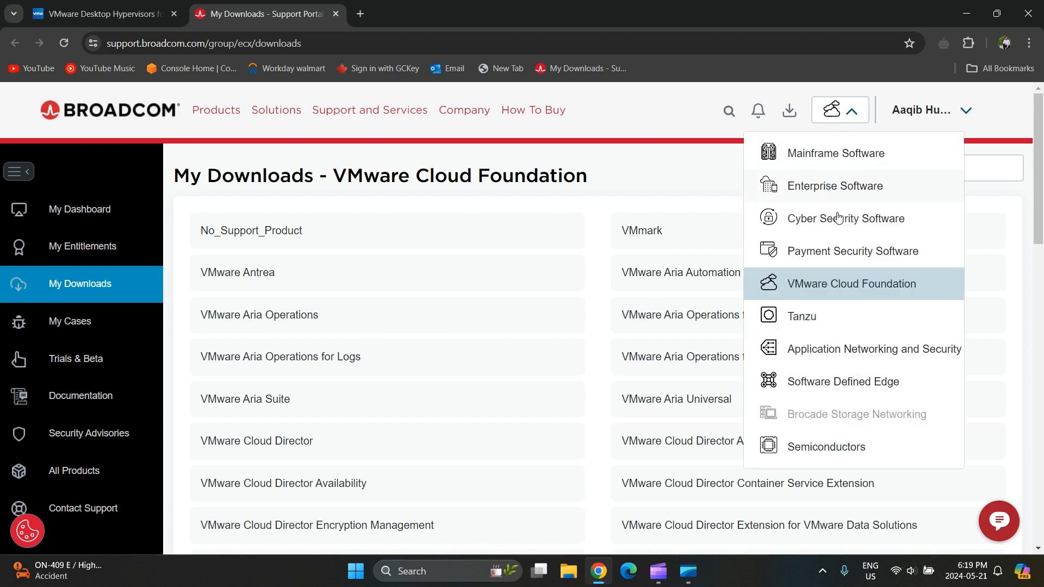
click(816, 293)
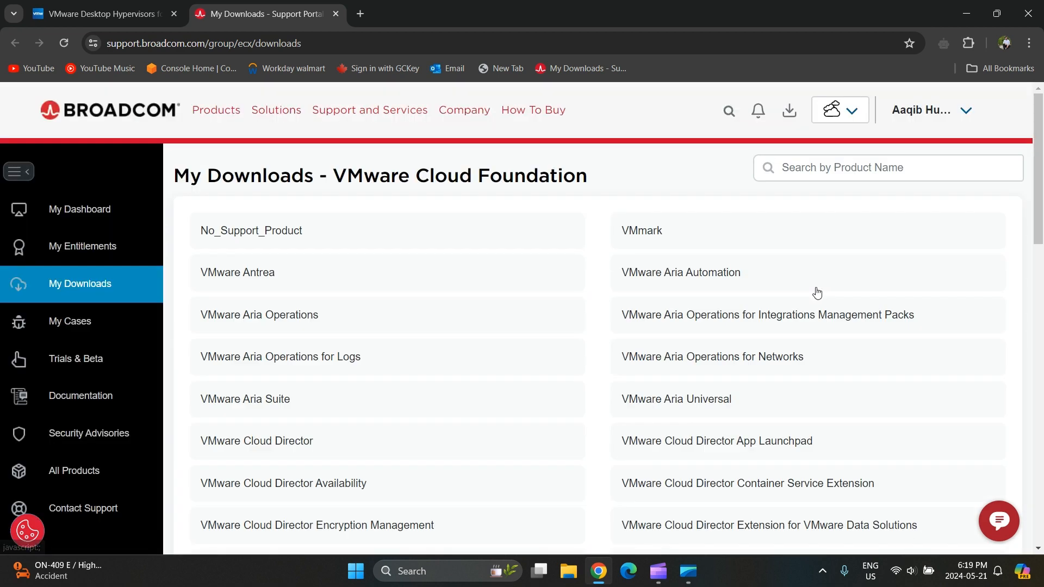
- Search 'w', open VMware Workstation Pro, and expand 17.0 for Personal Use (Windows)
click(834, 170)
text(work)
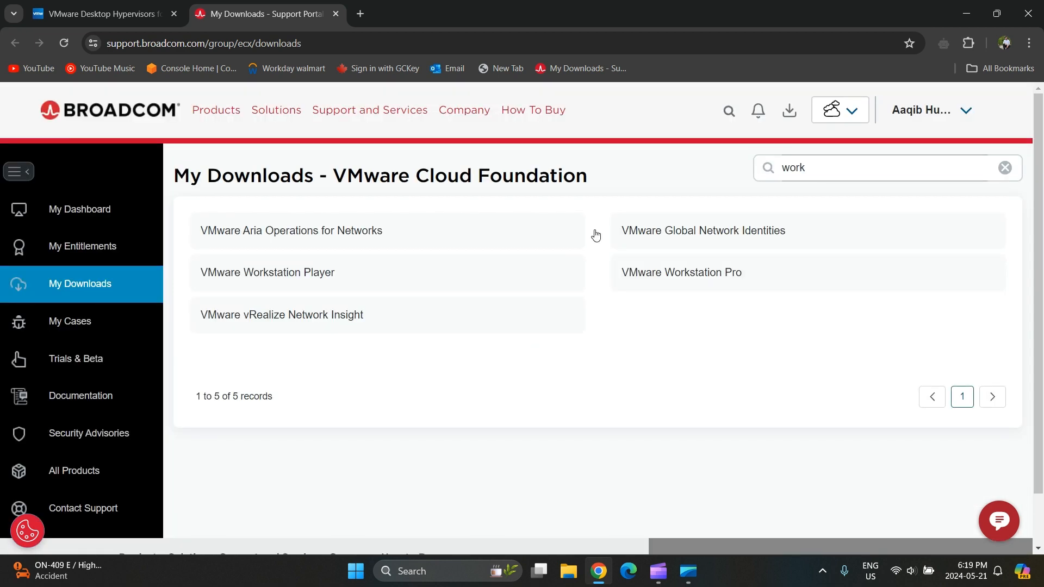
click(689, 278)
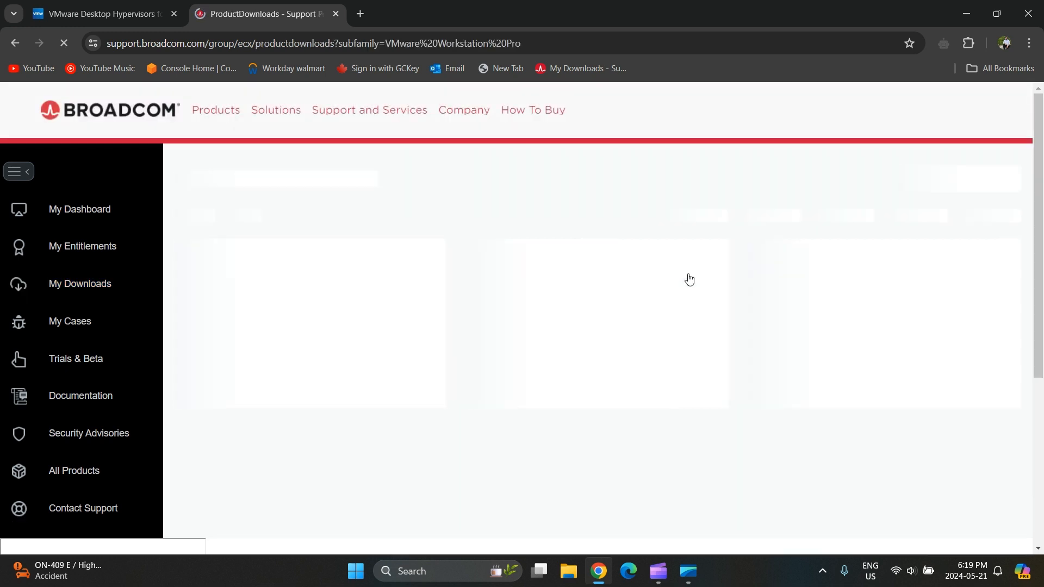
scroll(689, 279, down, 2)
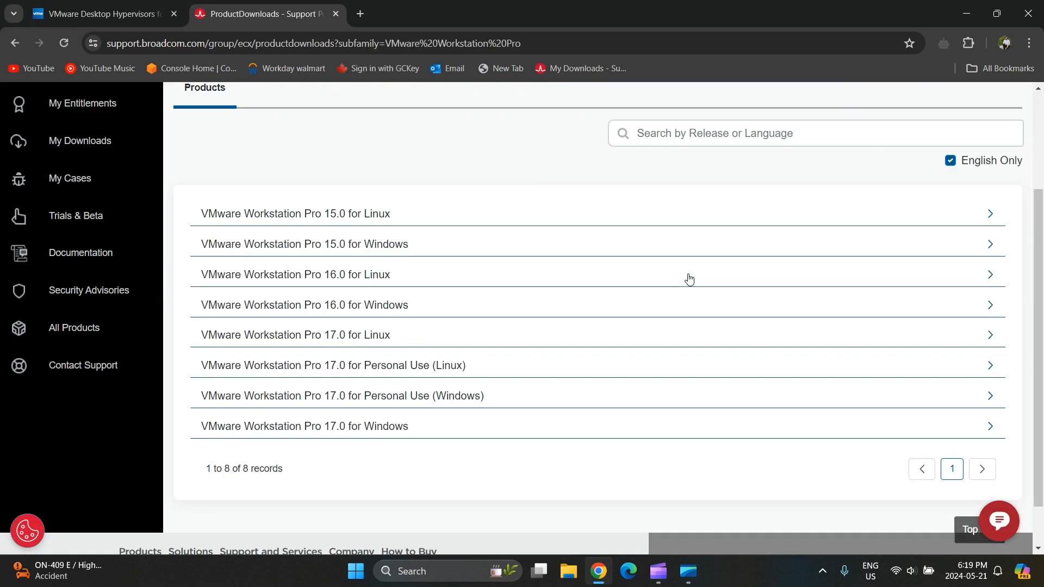
scroll(690, 279, down, 1)
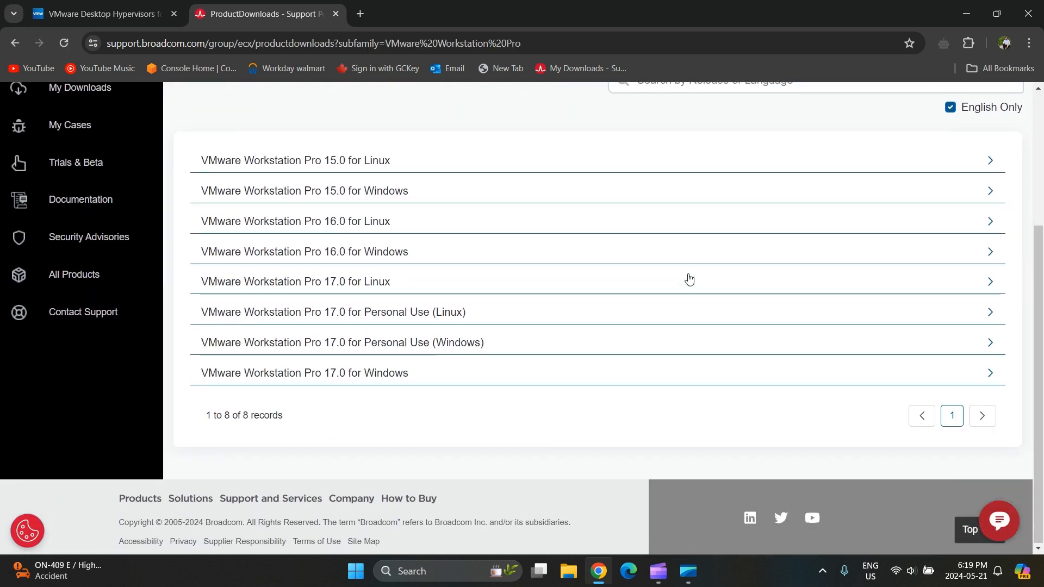
click(428, 348)
scroll(427, 348, down, 2)
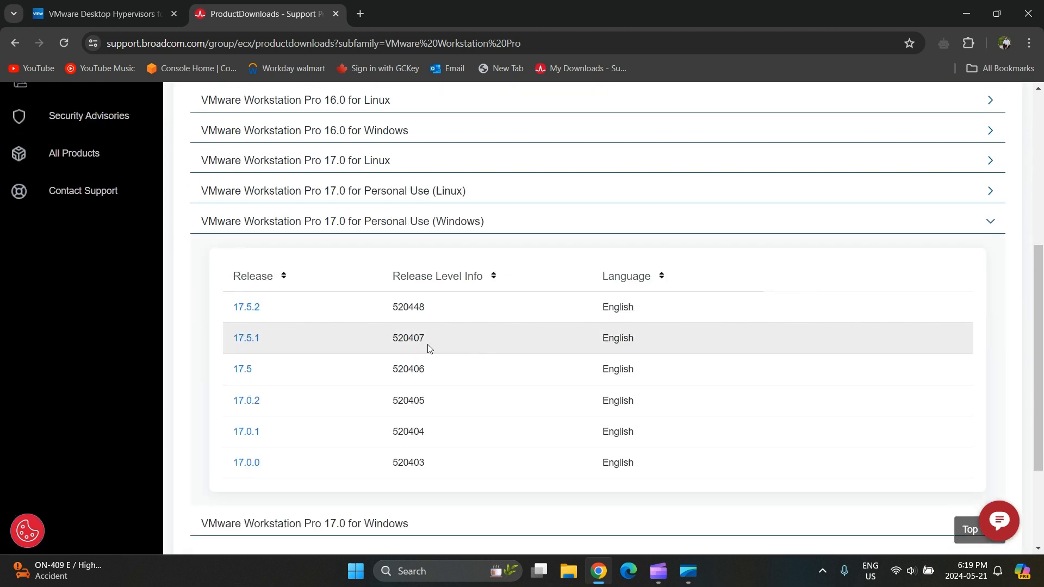
- Download the 17.5.2 Windows installer after agreeing to Broadcom Terms and Conditions
click(240, 311)
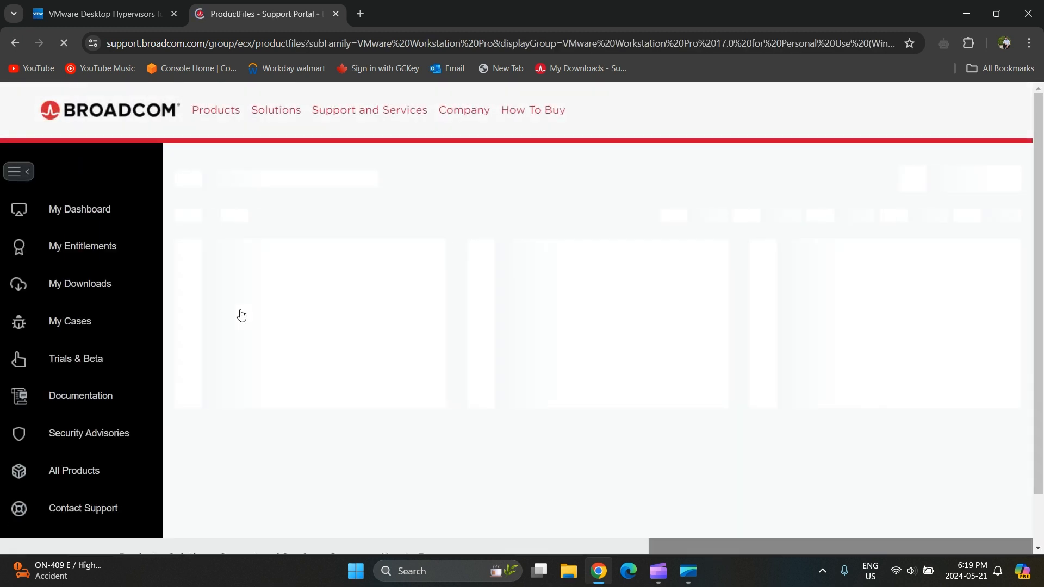
scroll(639, 404, down, 5)
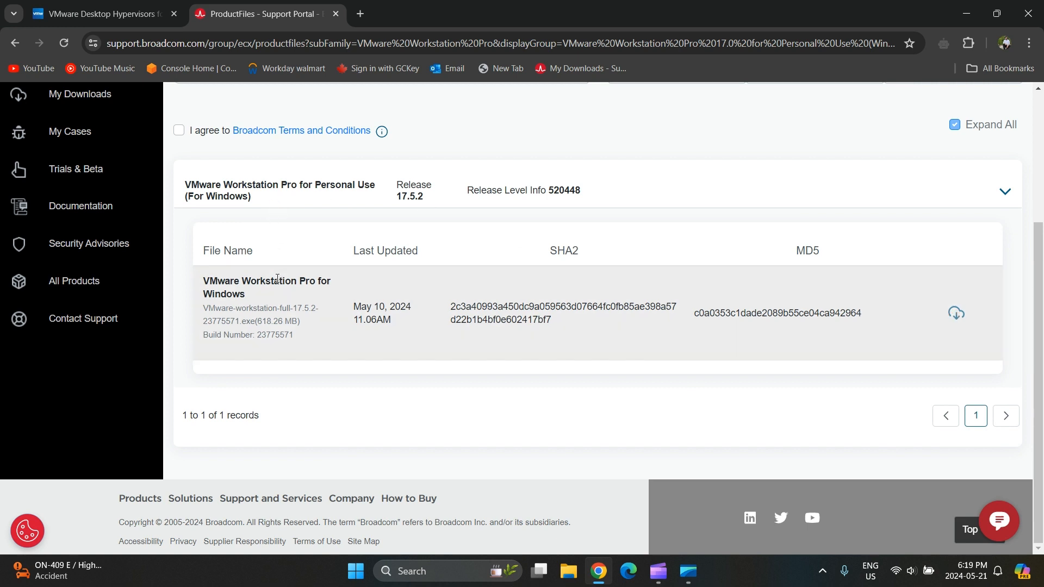
click(179, 130)
click(955, 314)
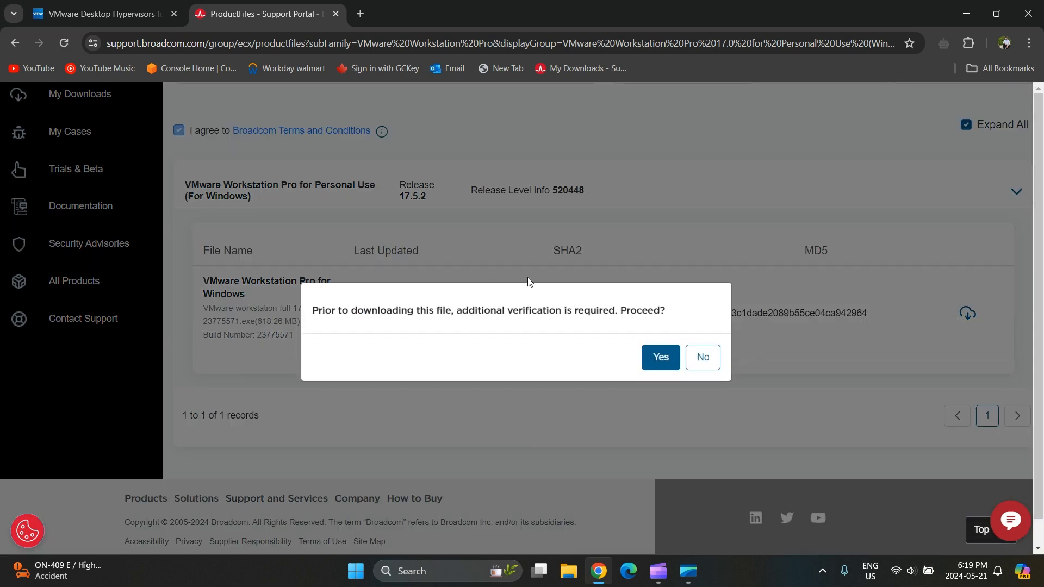
click(661, 357)
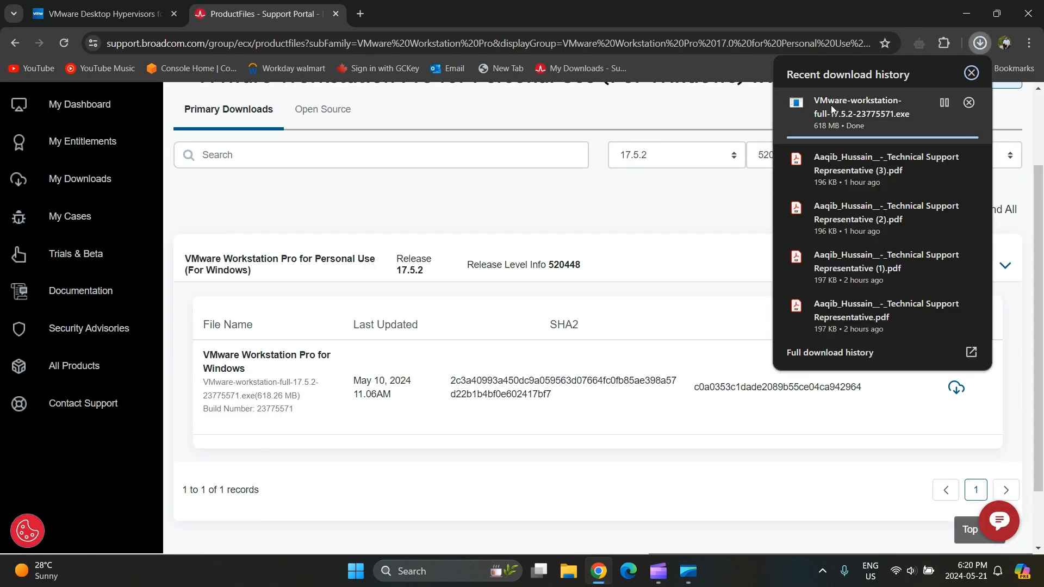
- Run the downloaded VMware-workstation-full-17.5.2 installer and allow it to start
click(860, 96)
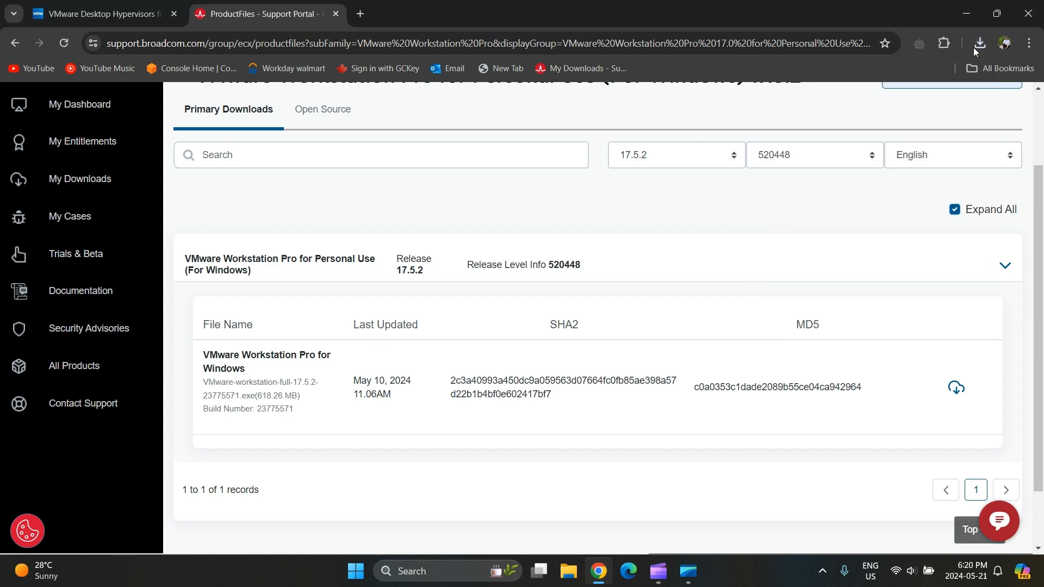
click(431, 410)
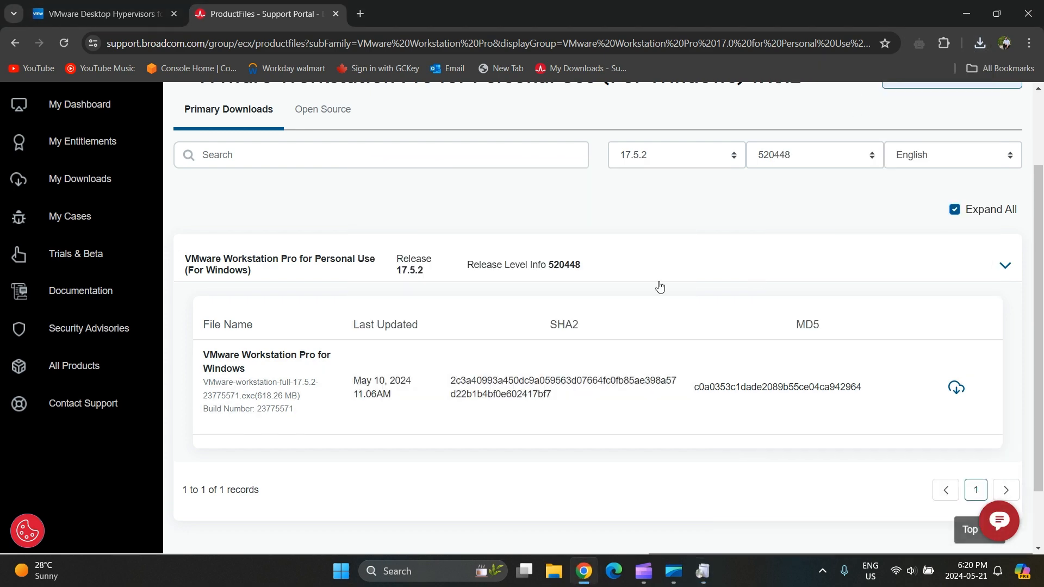
scroll(660, 286, up, 2)
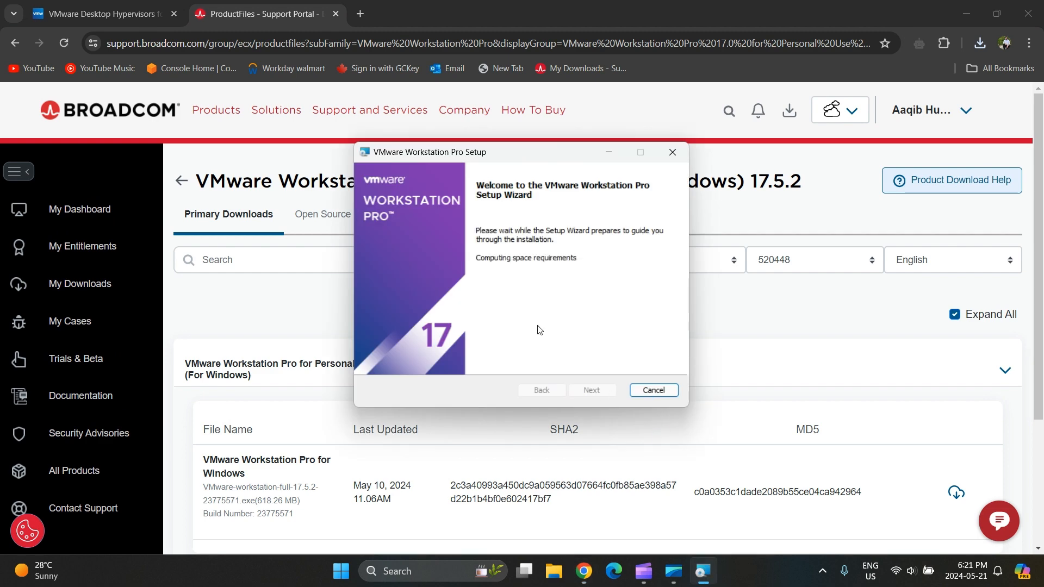
- Install Workstation Pro 17 with the license accepted and all default options, then finish
click(592, 390)
click(376, 358)
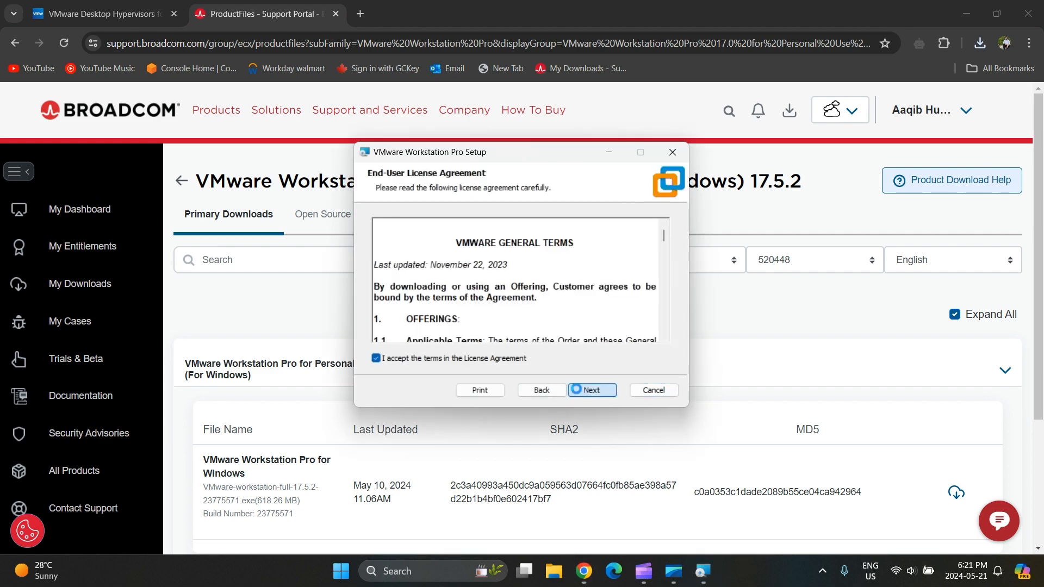
click(586, 390)
click(586, 390)
click(586, 390)
click(587, 390)
click(585, 390)
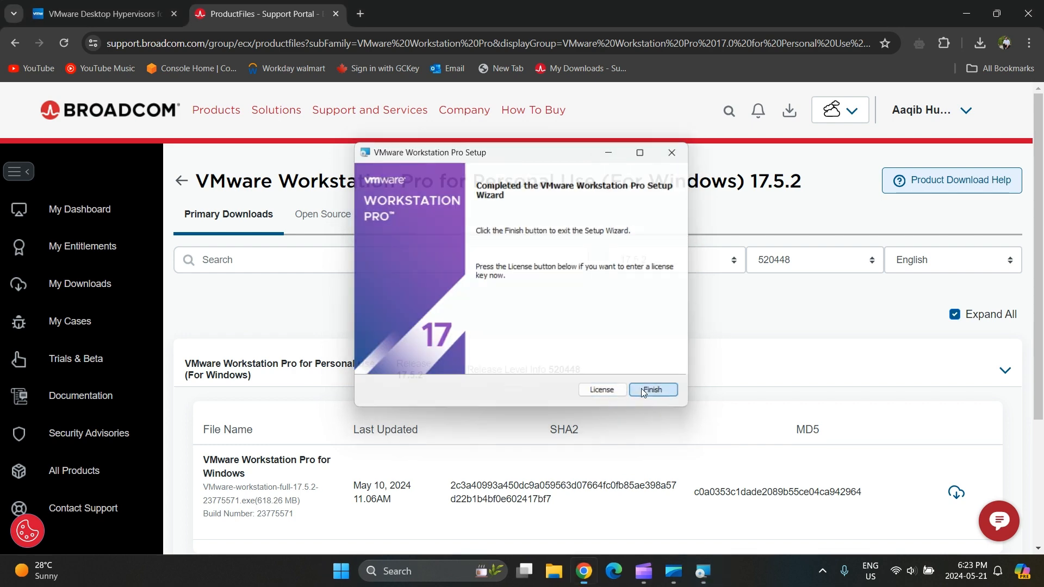
click(644, 391)
- Restart the computer, then find 'vm' in Windows search and launch VMware Workstation Pro
click(471, 317)
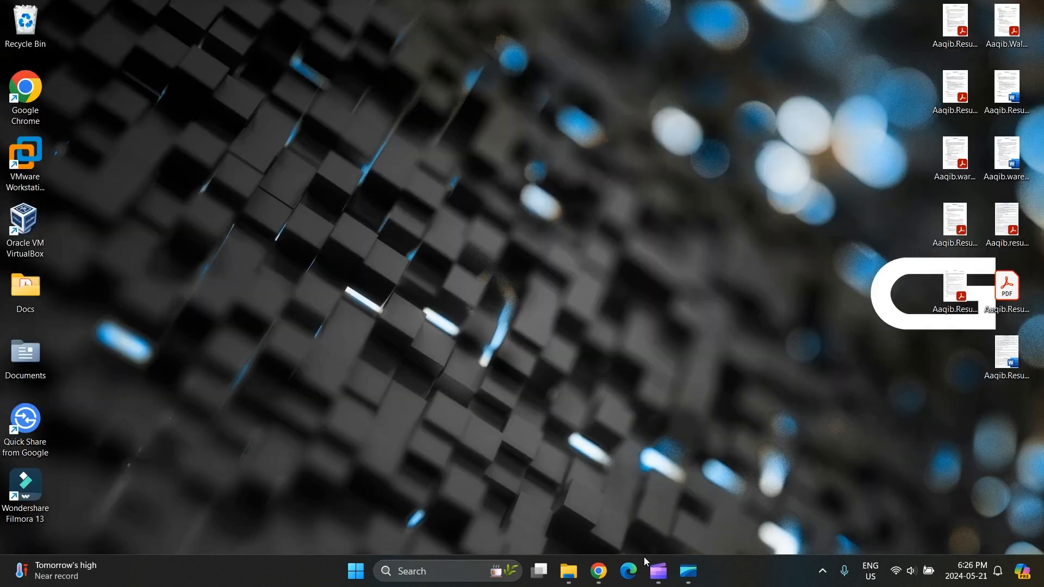
click(460, 566)
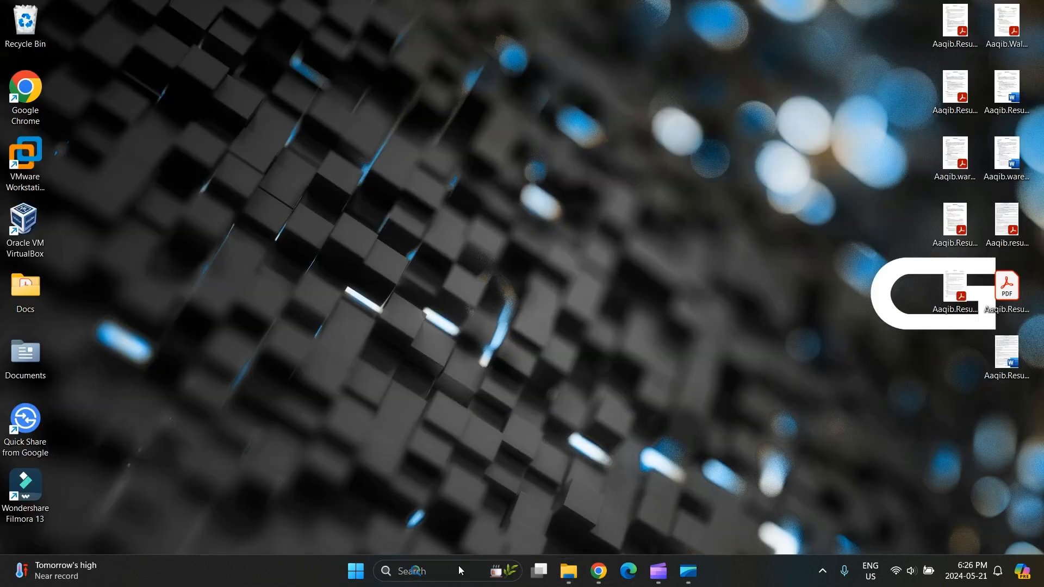
text(vm)
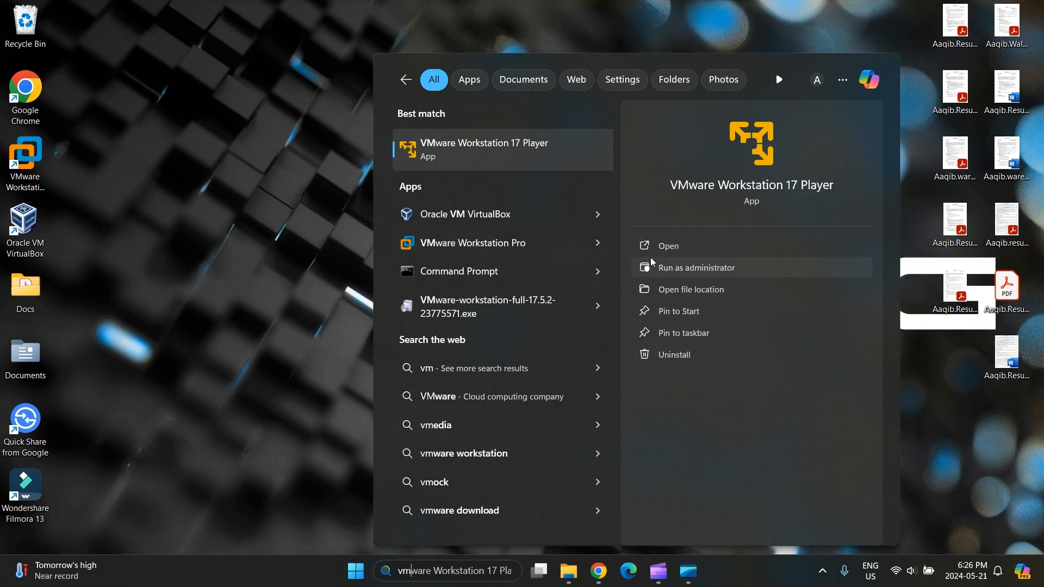
click(485, 251)
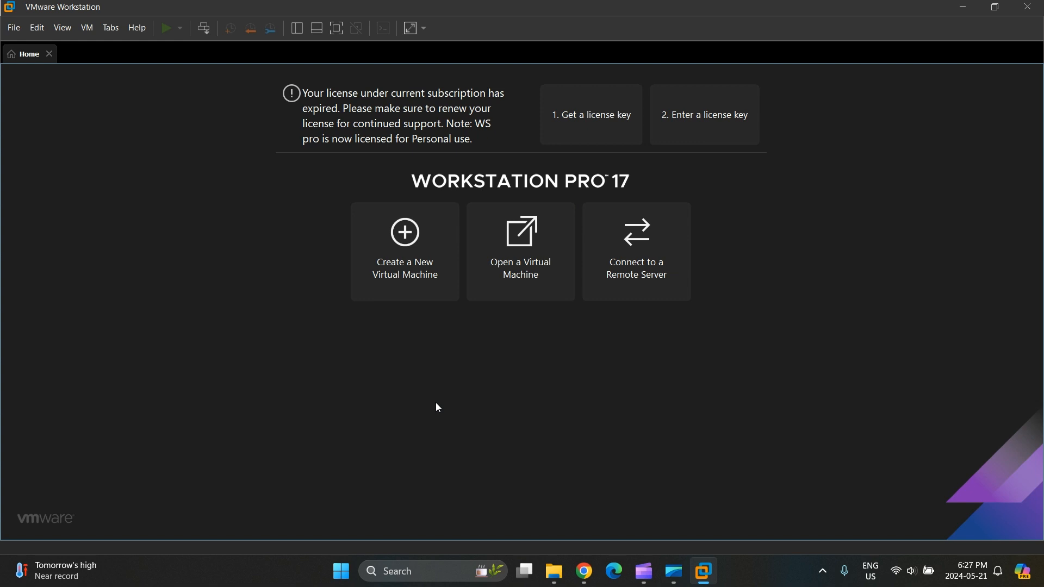
click(518, 270)
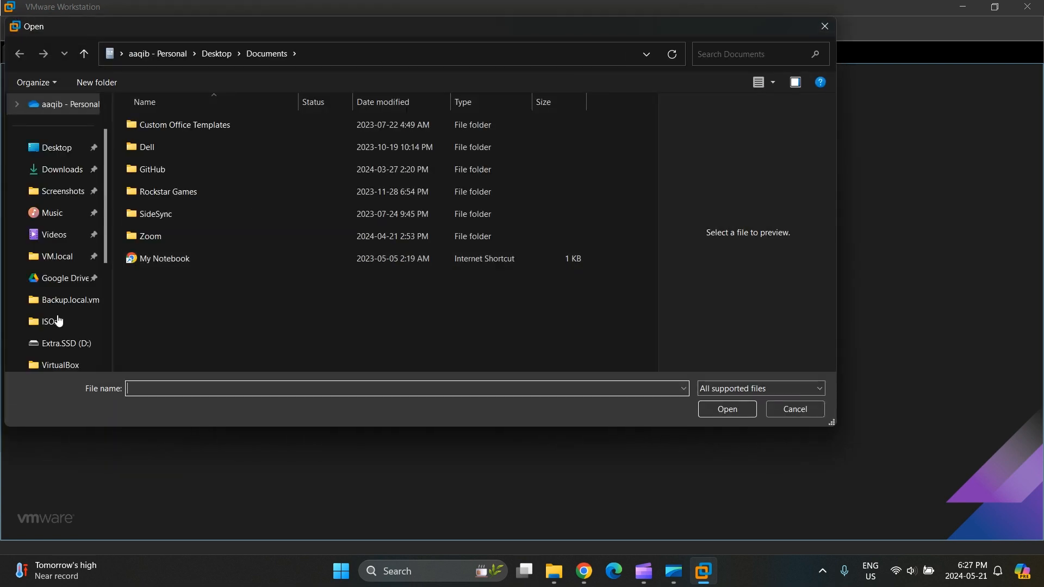
scroll(52, 354, down, 3)
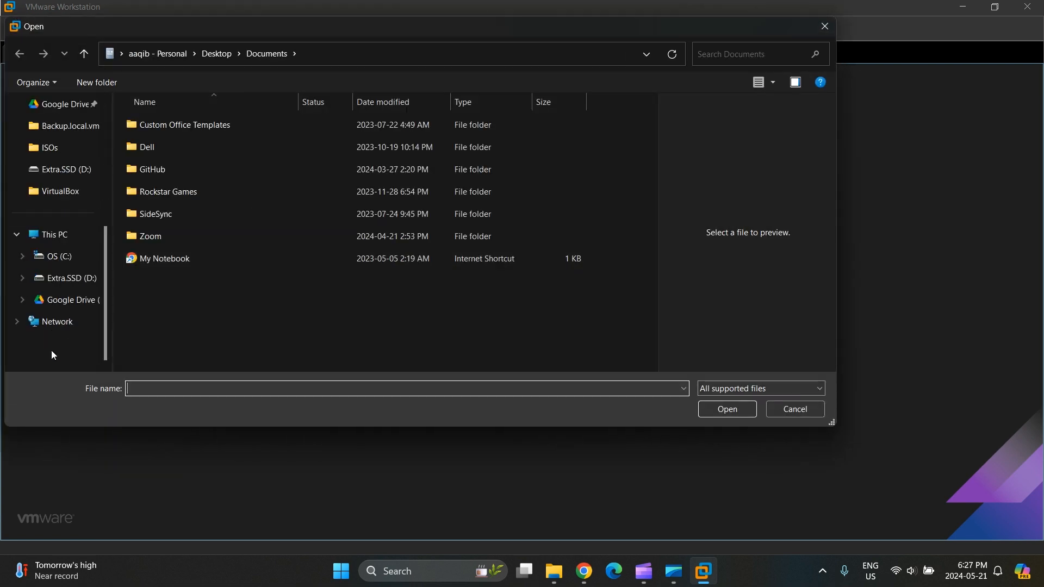
click(64, 171)
double_click(167, 135)
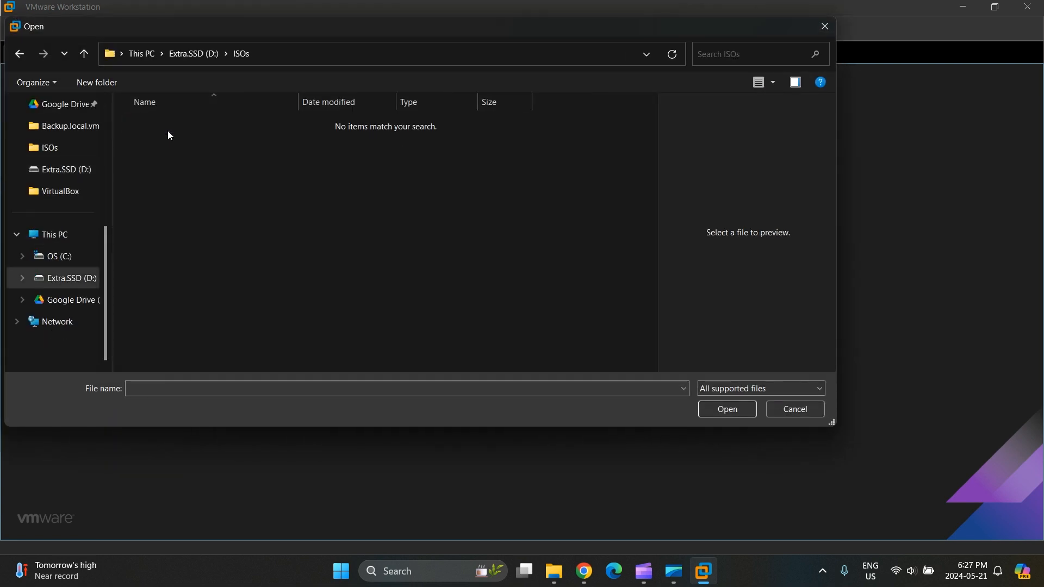
click(830, 29)
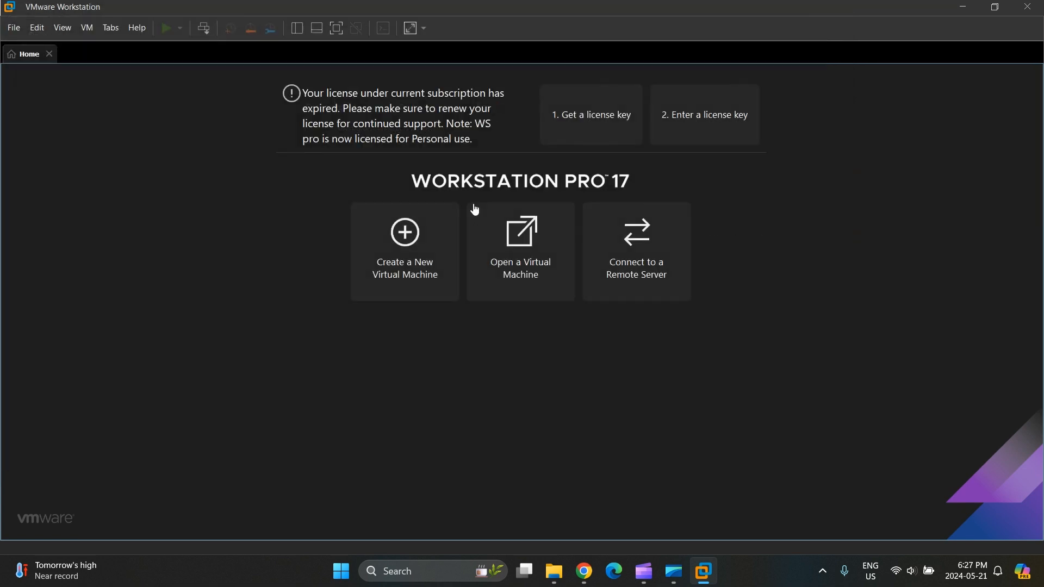
- Start a typical new virtual machine installed from a disc image file
click(392, 261)
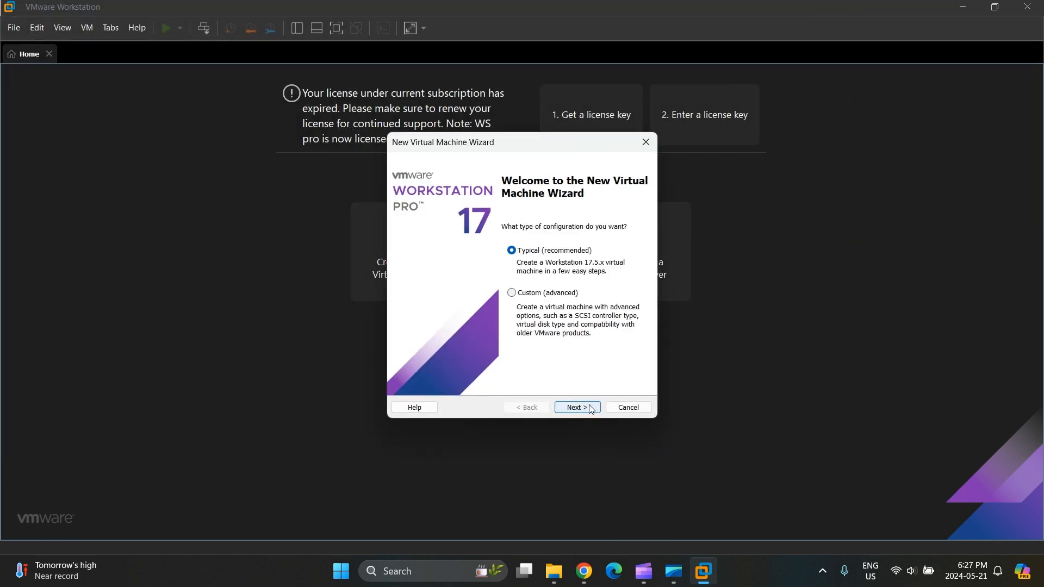
click(590, 414)
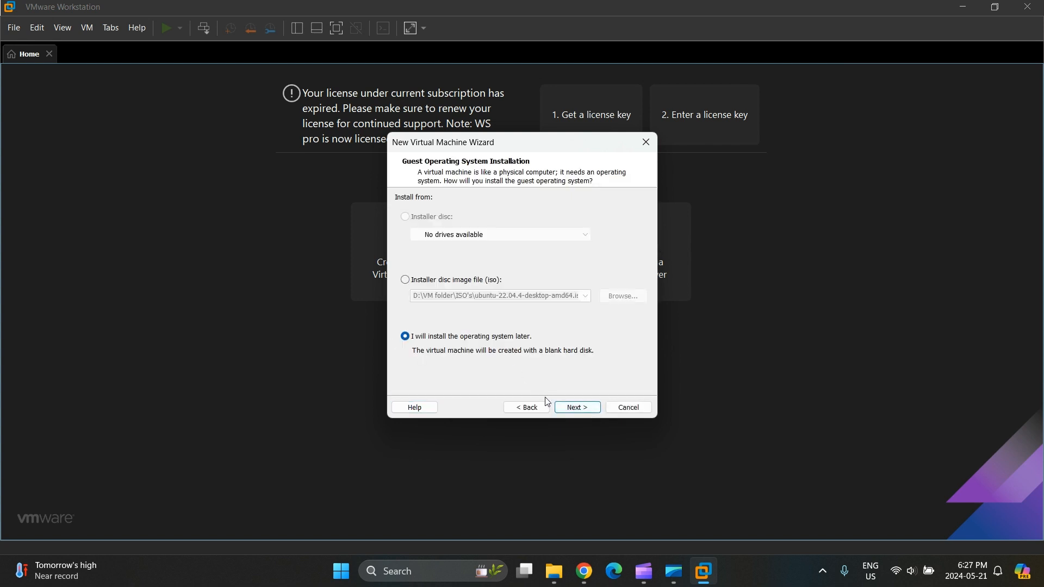
click(405, 281)
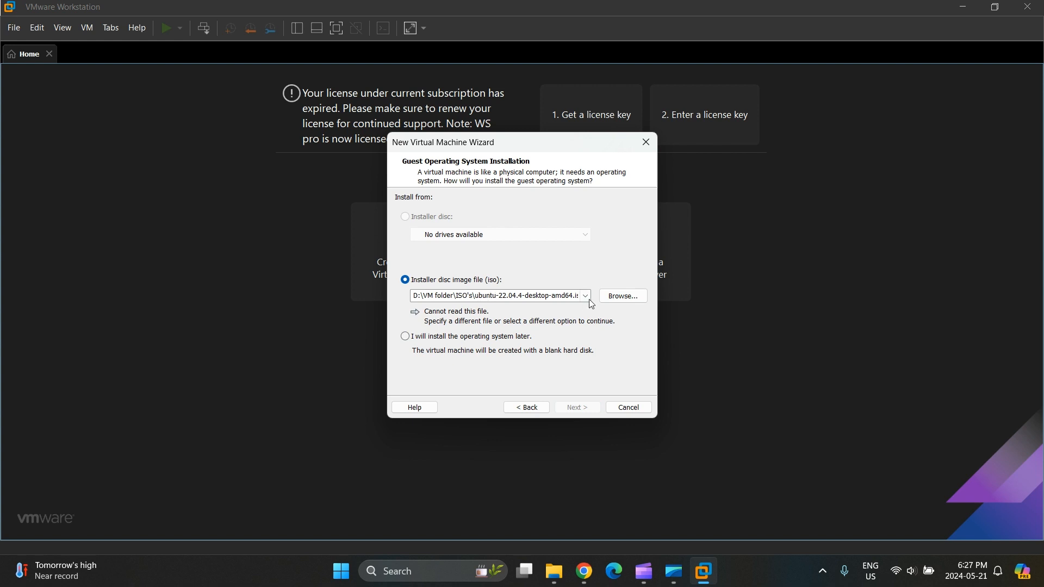
- Use D:\ISOs\ubuntu-24.04-desktop-amd64.iso as the installer image and continue
click(588, 298)
click(628, 297)
click(626, 296)
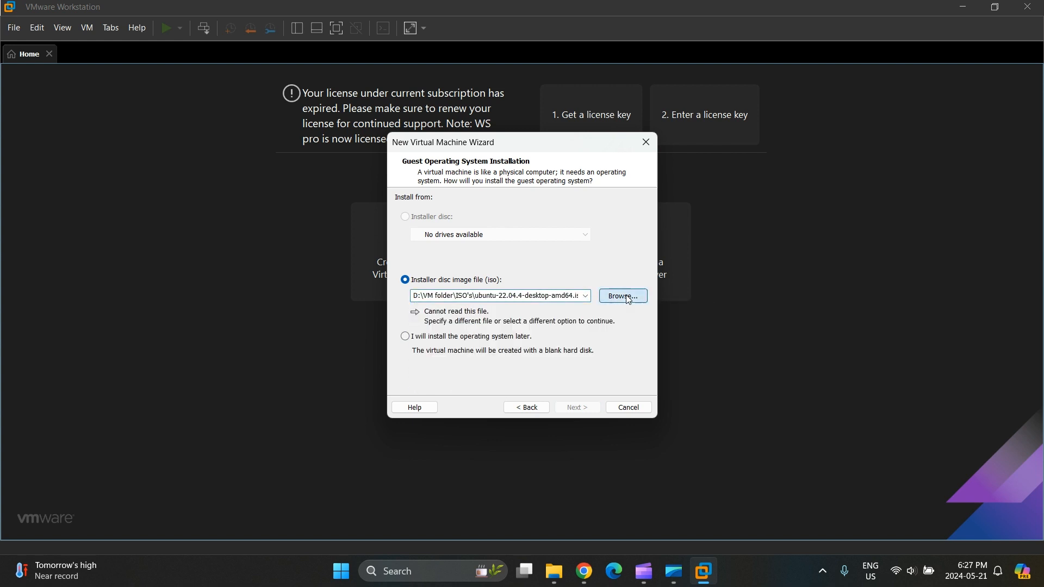
click(252, 427)
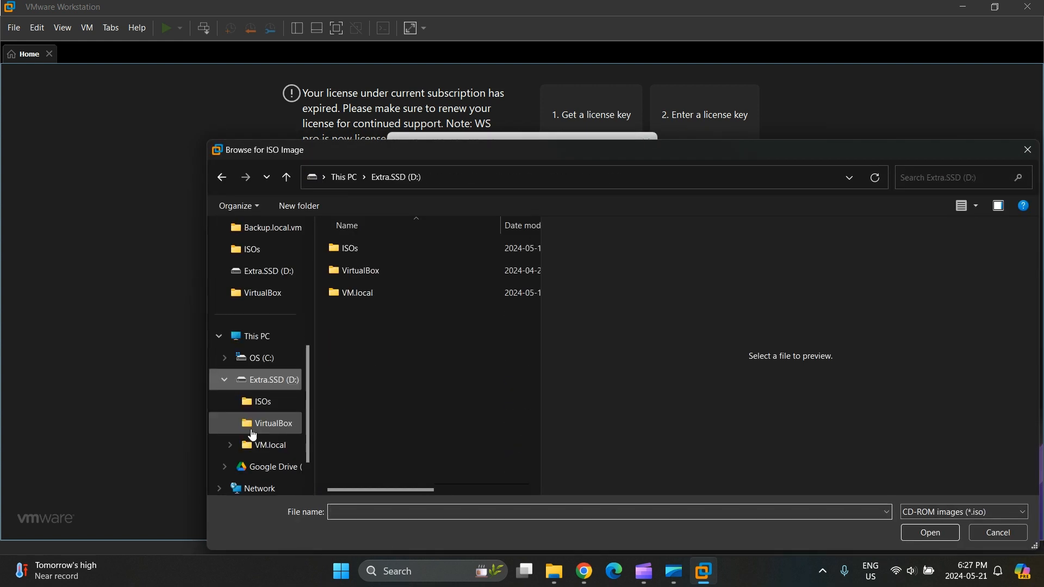
click(394, 248)
double_click(394, 248)
click(394, 248)
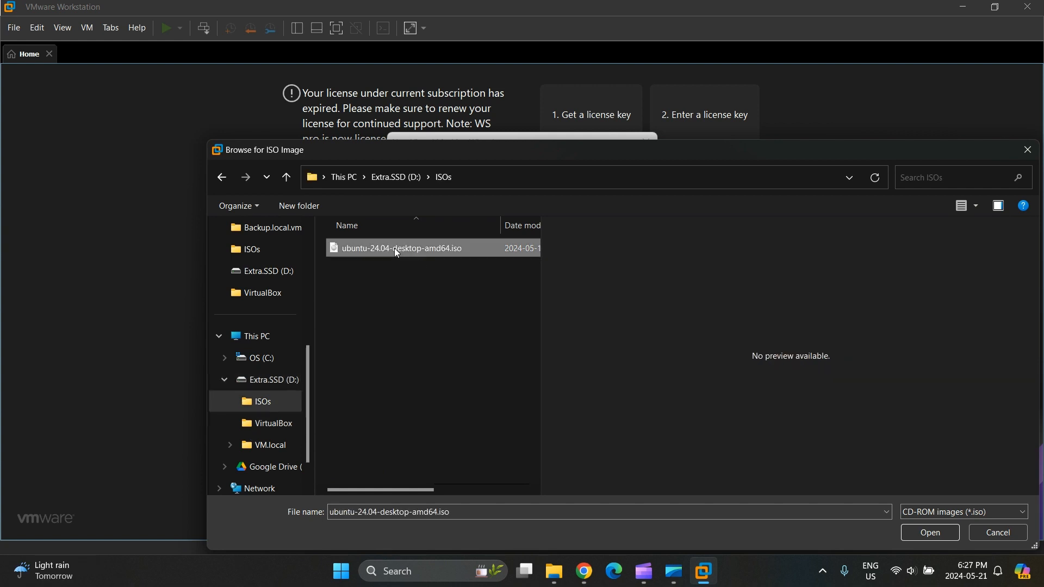
click(916, 526)
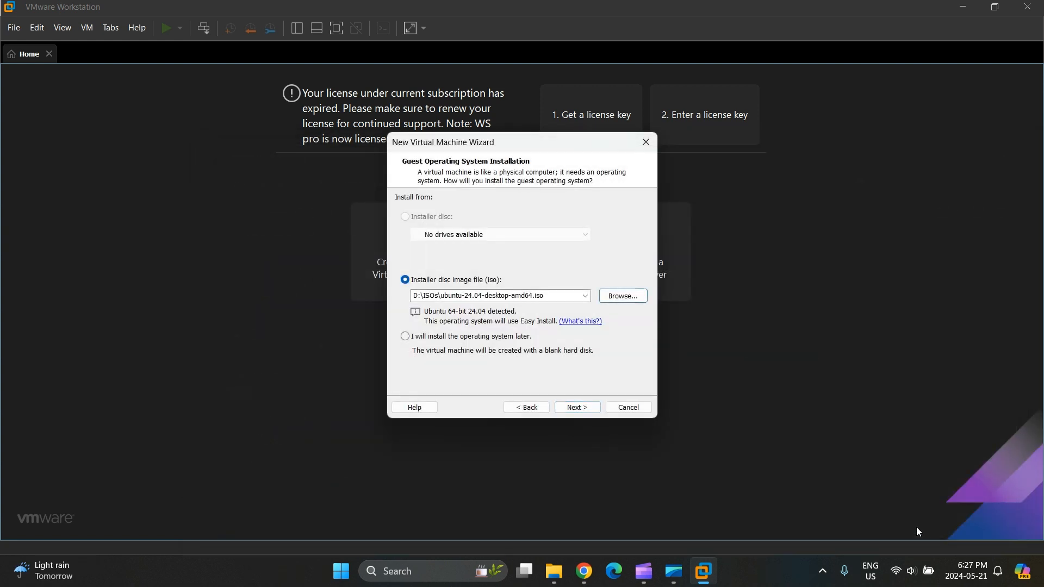
click(588, 407)
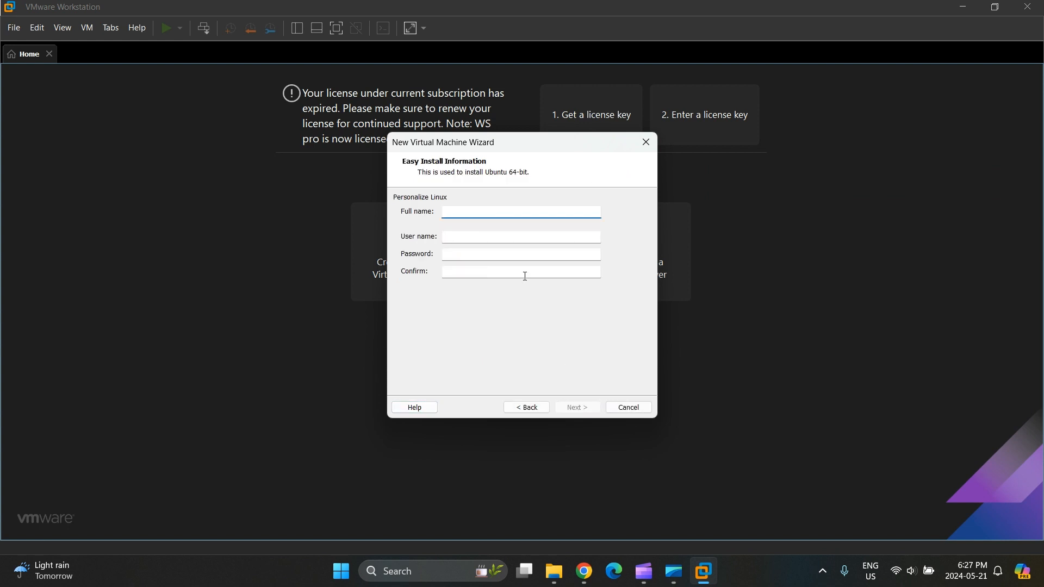
- Enter the Linux account's full name, user name, and password with confirmation
text(Demo)
click(458, 237)
text(aaqil)
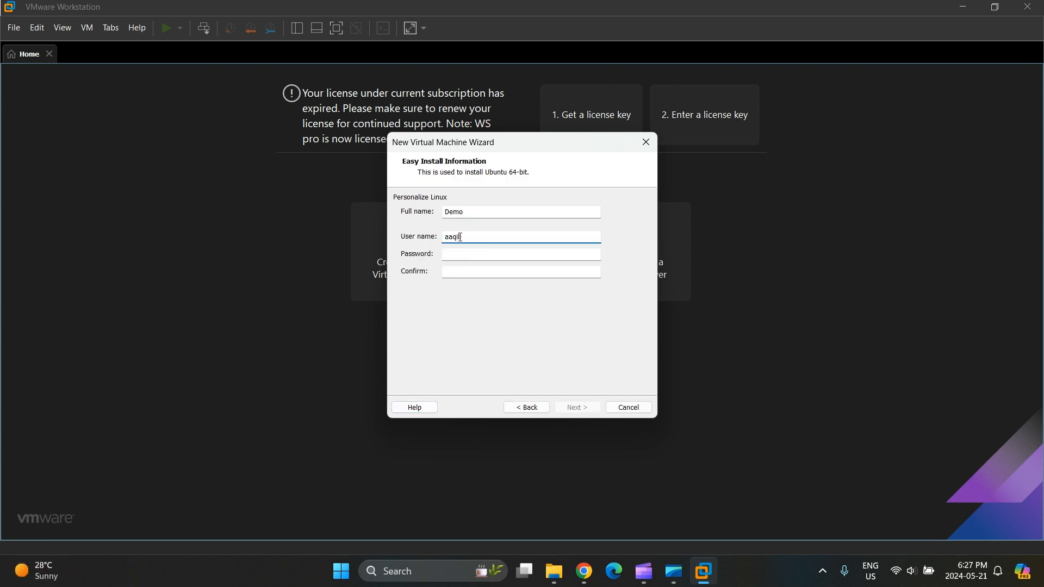
click(462, 255)
text(1234)
click(513, 272)
text(1234)
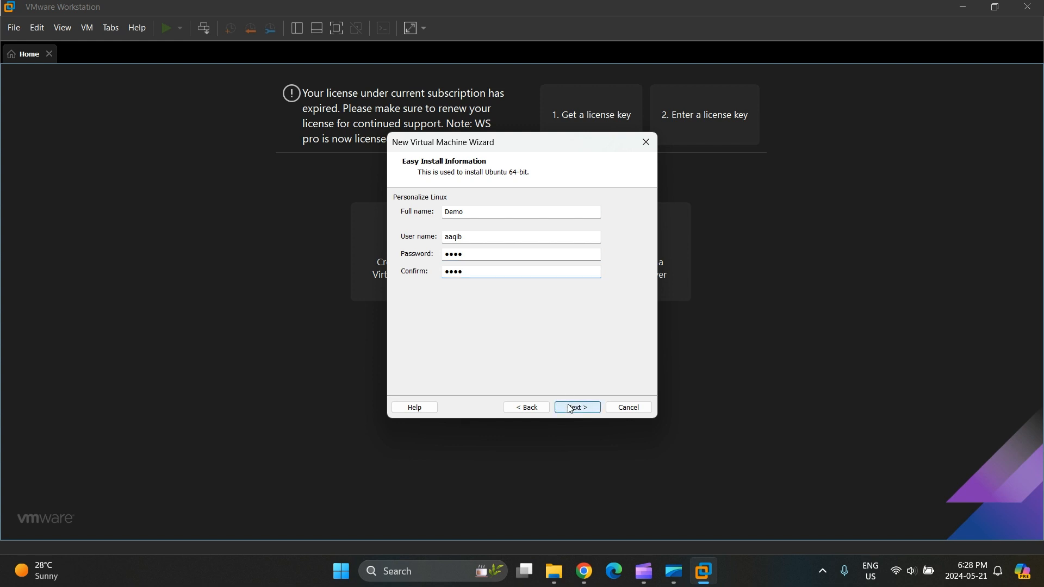
click(570, 409)
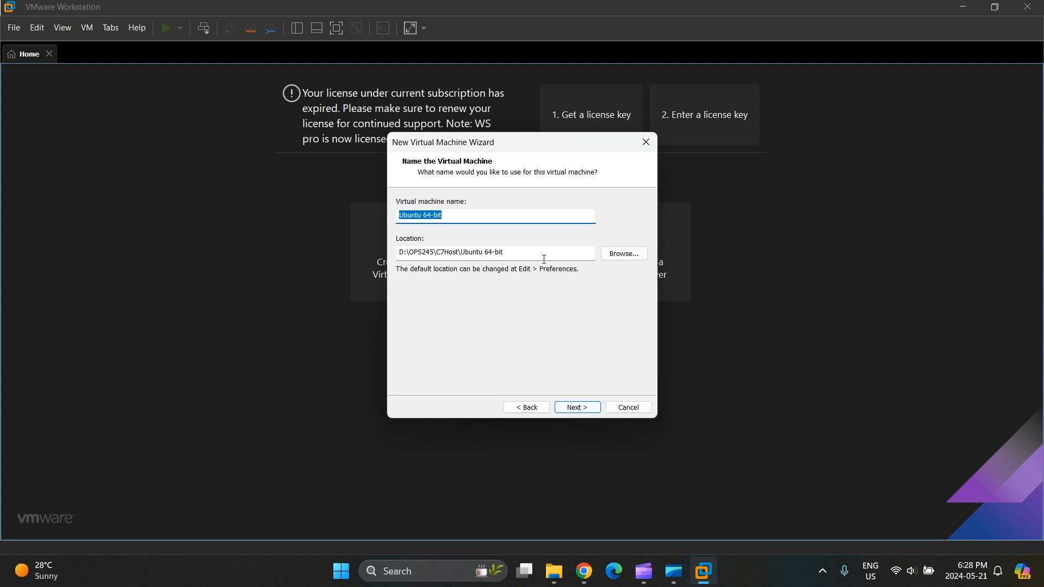
- Create a Demo folder on Extra.SSD (D:) and make D:\Demo the VM location
click(611, 258)
scroll(538, 290, down, 2)
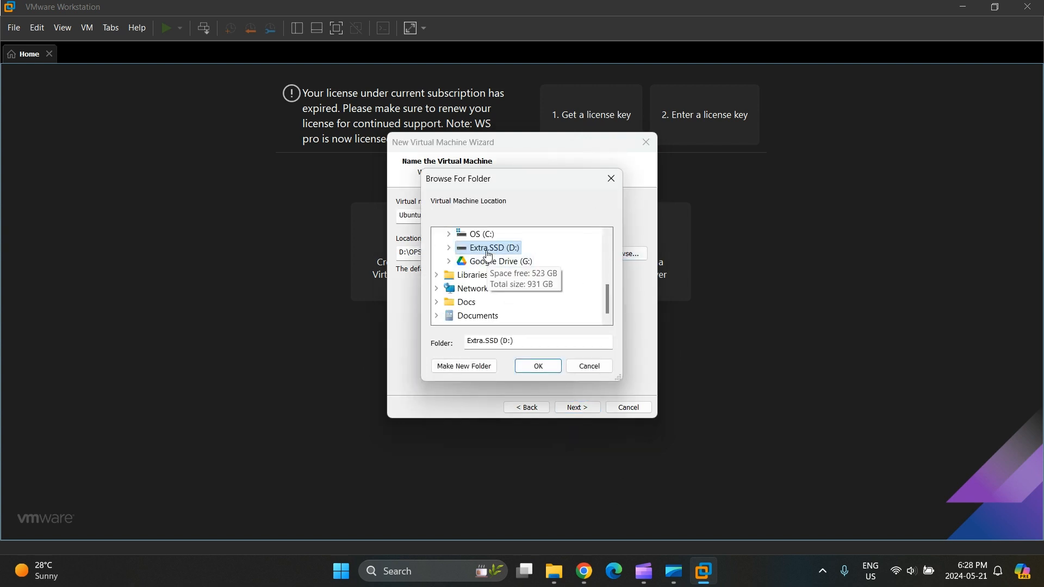
double_click(462, 250)
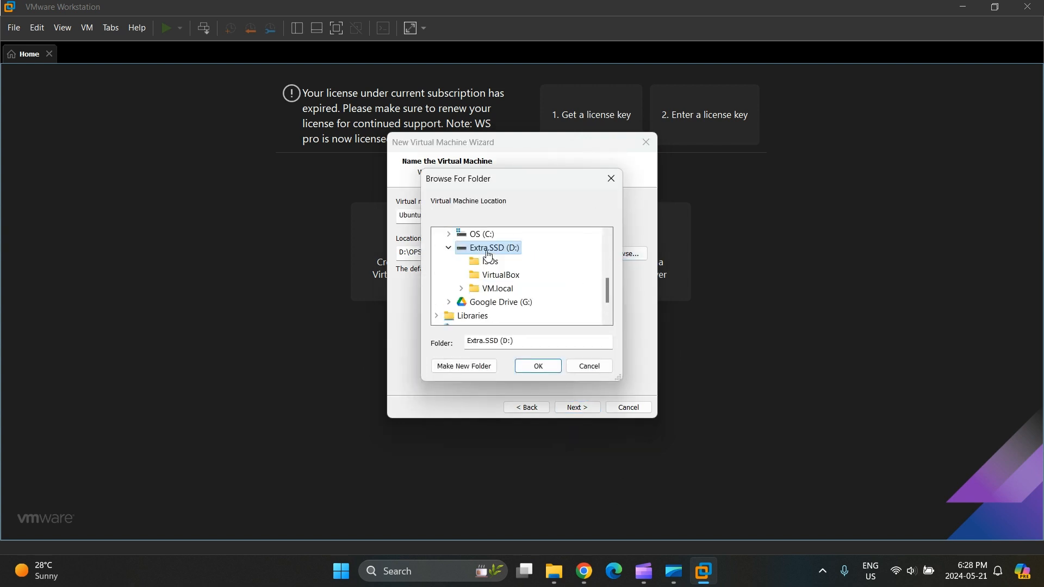
right_click(461, 254)
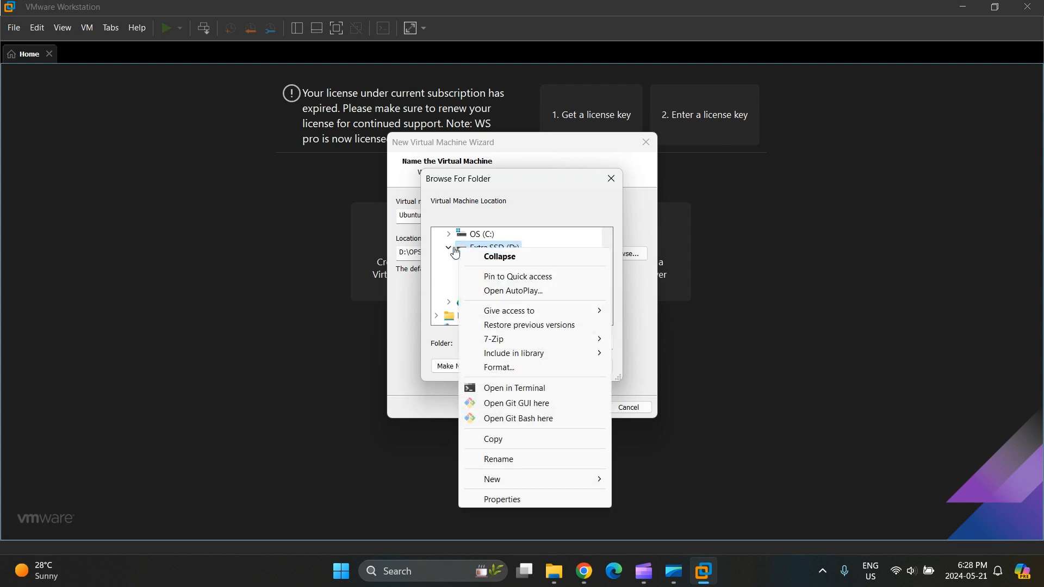
click(449, 249)
double_click(468, 252)
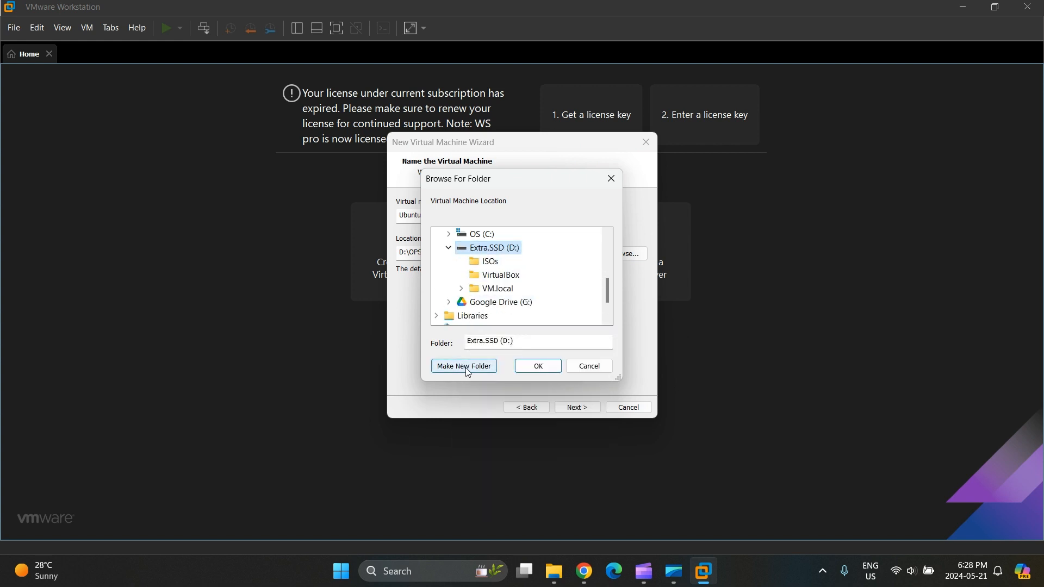
click(466, 367)
text(Demo)
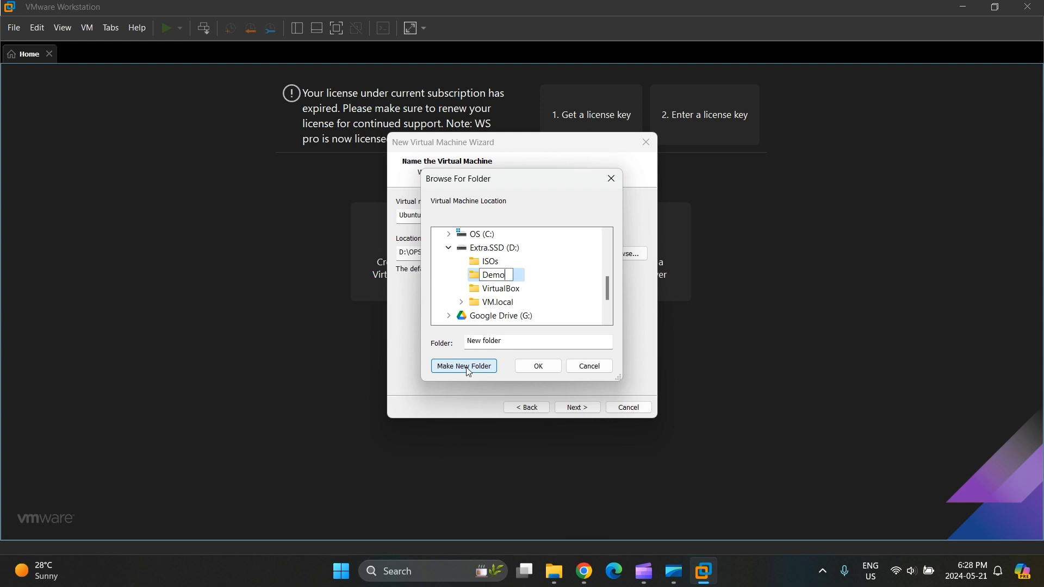
key(Return)
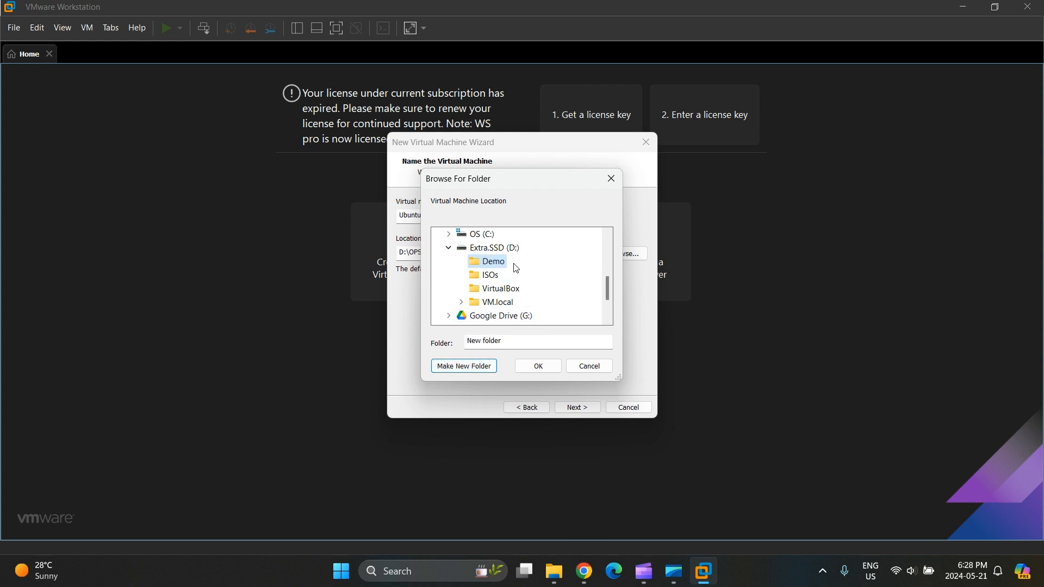
click(536, 366)
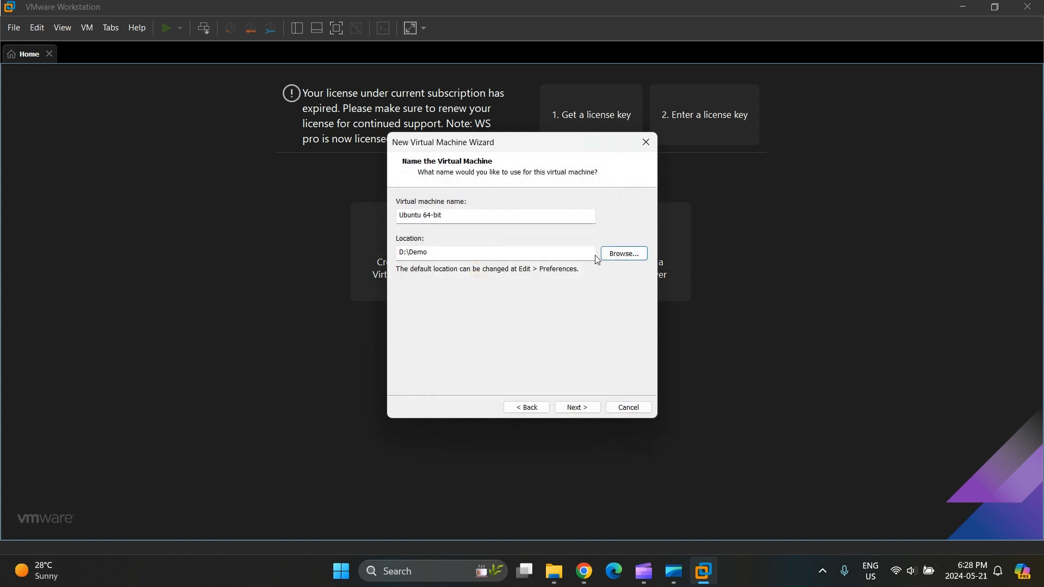
- Give the VM an 80 GB split virtual disk and bring up its hardware settings
click(576, 408)
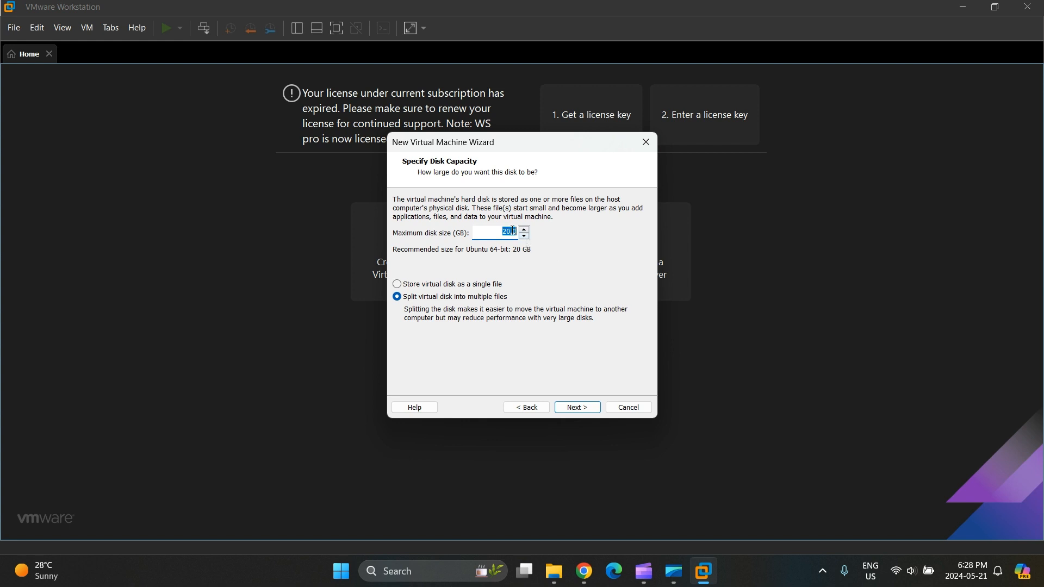
text(80)
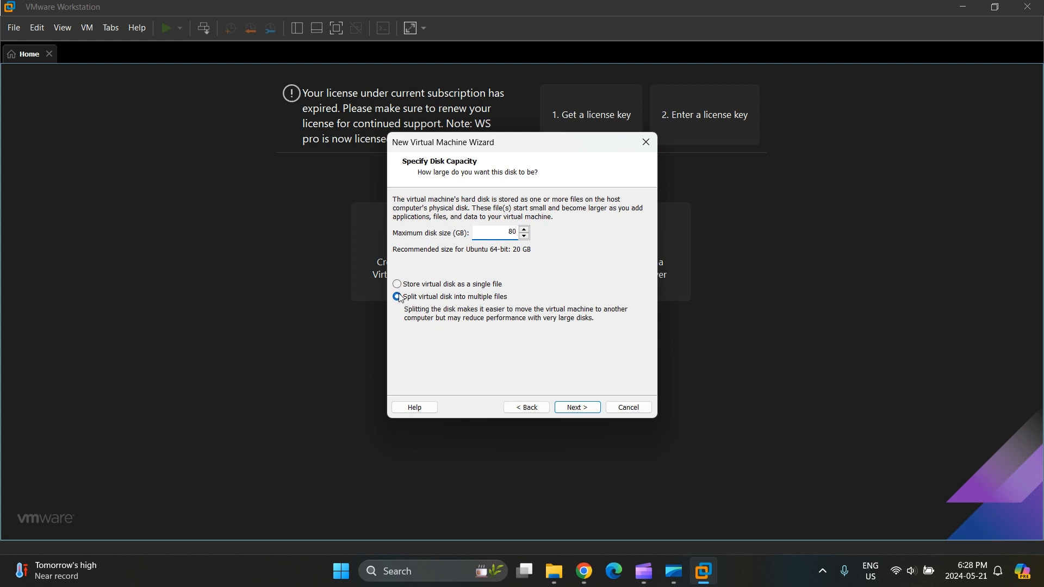
click(578, 409)
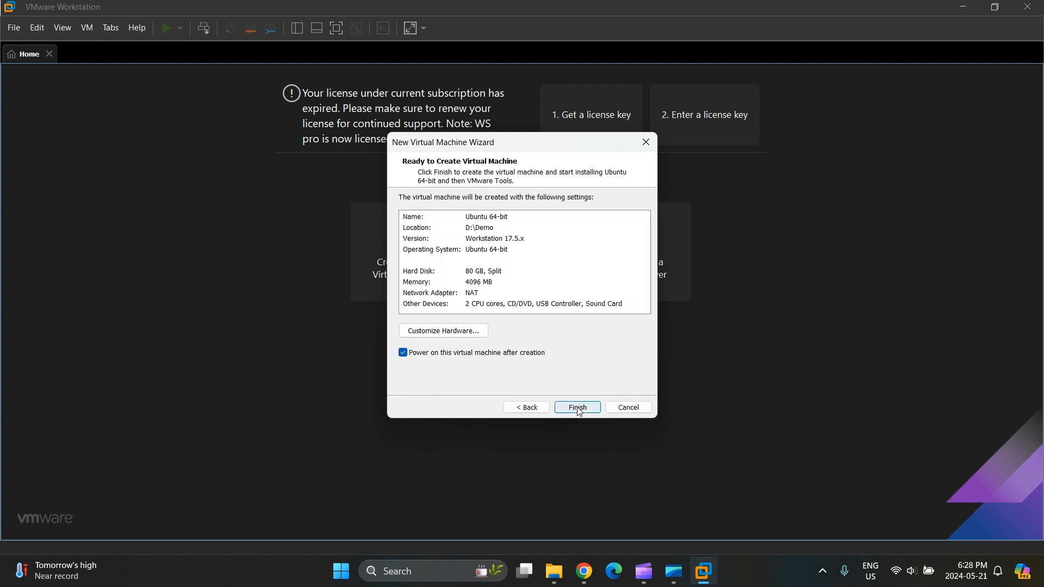
click(463, 330)
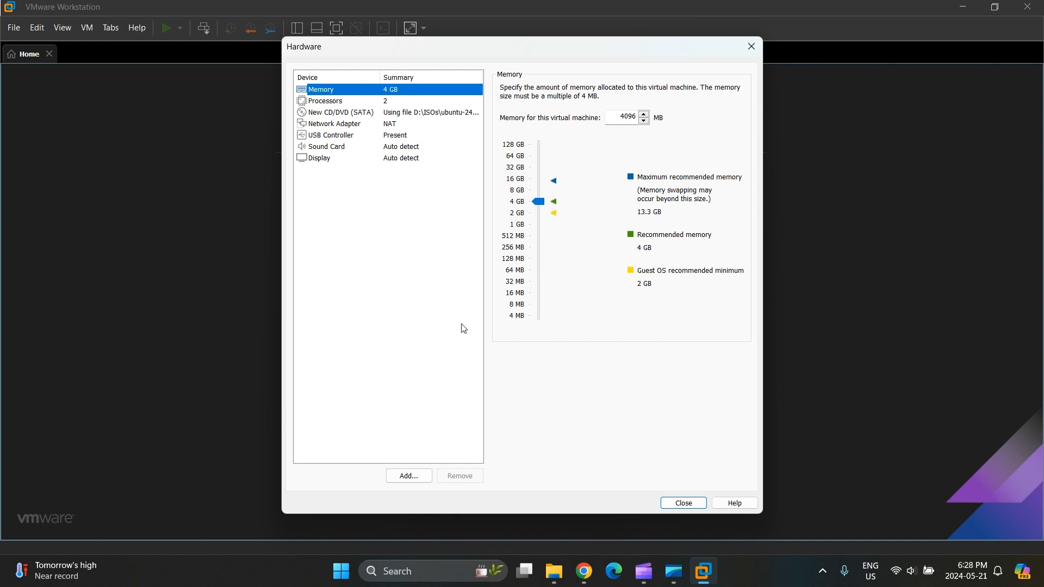
- Set the VM memory to 8 GB and keep the network adapter on NAT
drag(538, 201, 540, 189)
click(412, 102)
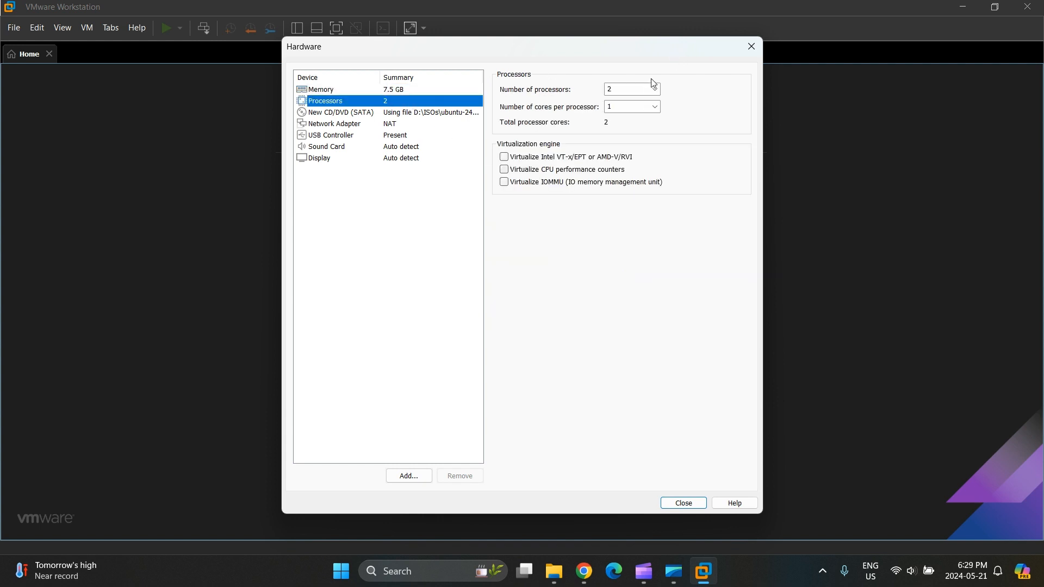
click(432, 125)
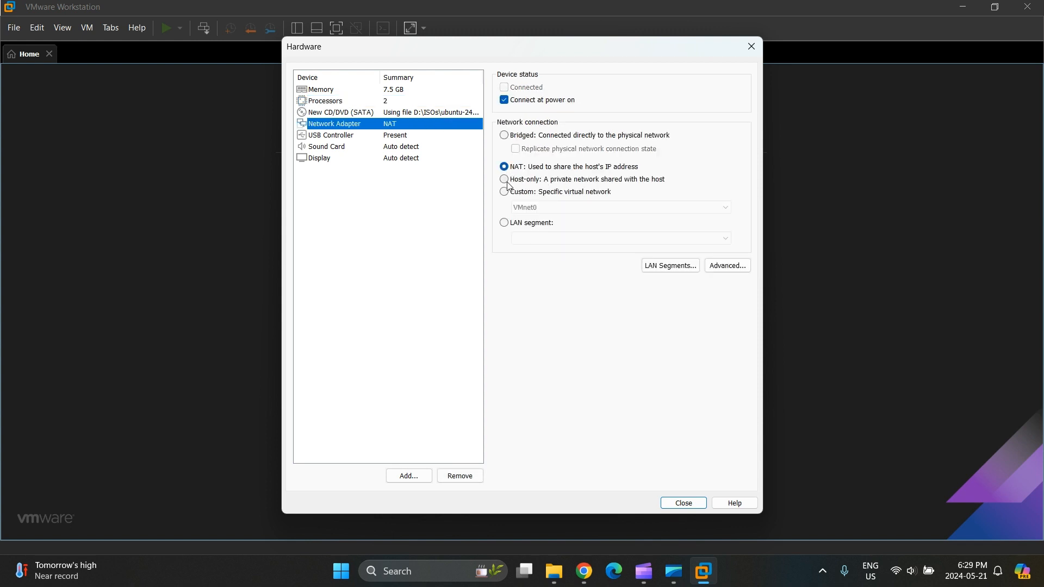
click(505, 181)
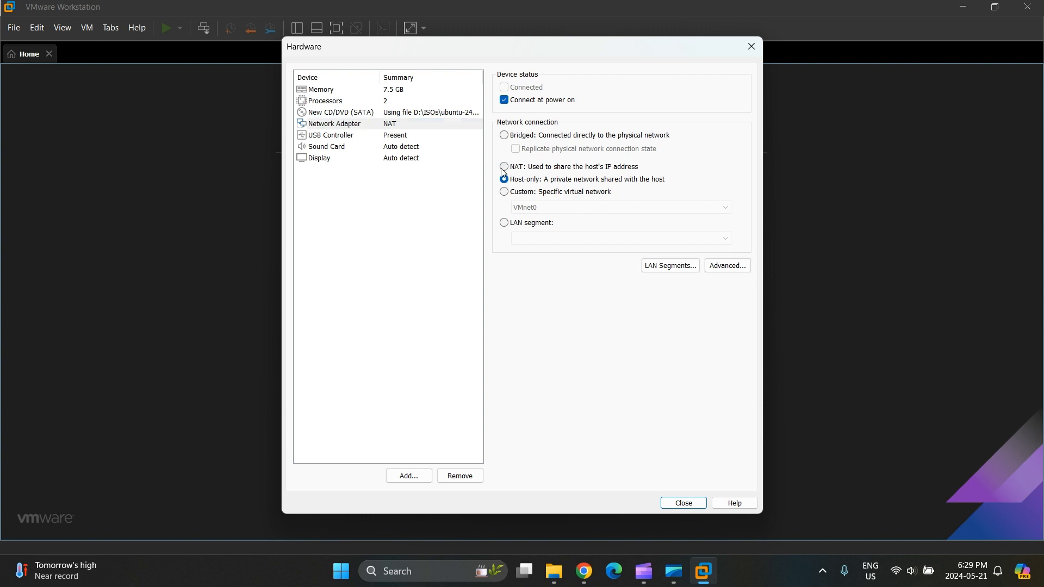
click(504, 167)
click(422, 91)
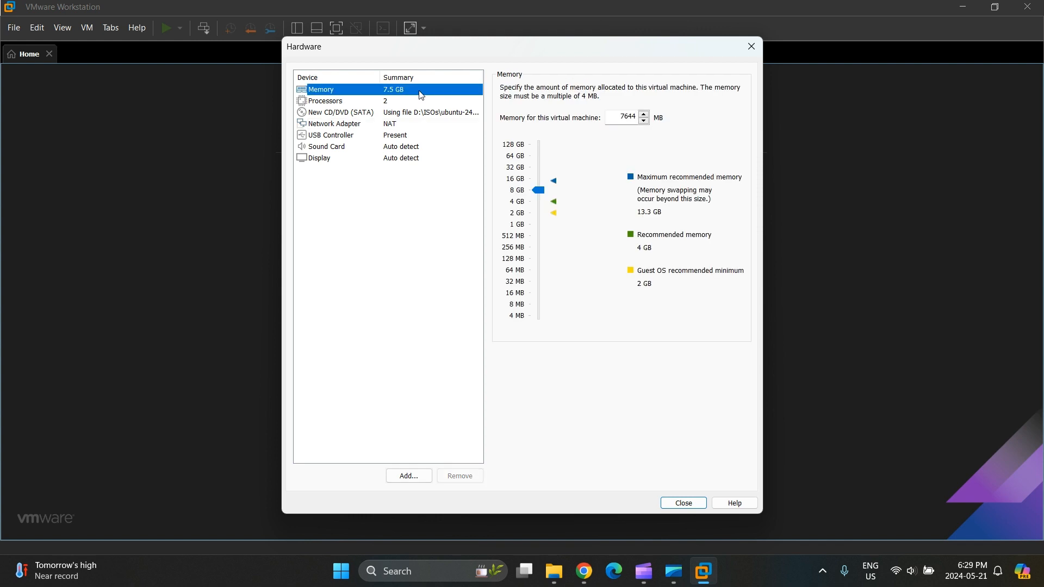
click(545, 195)
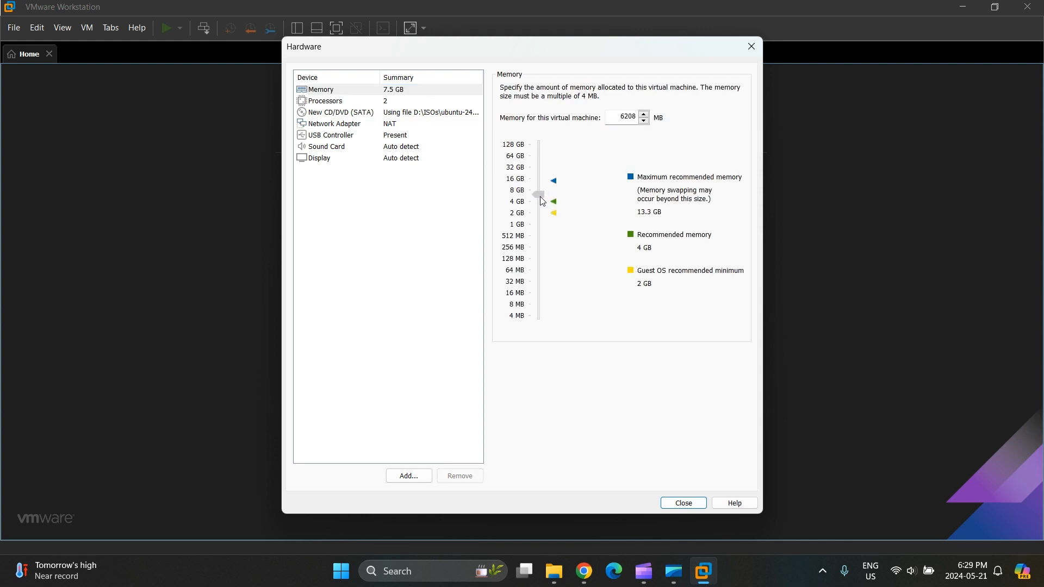
drag(542, 201, 540, 194)
- Set 4 processors with 2 cores each (8 cores total) and close hardware settings
click(422, 102)
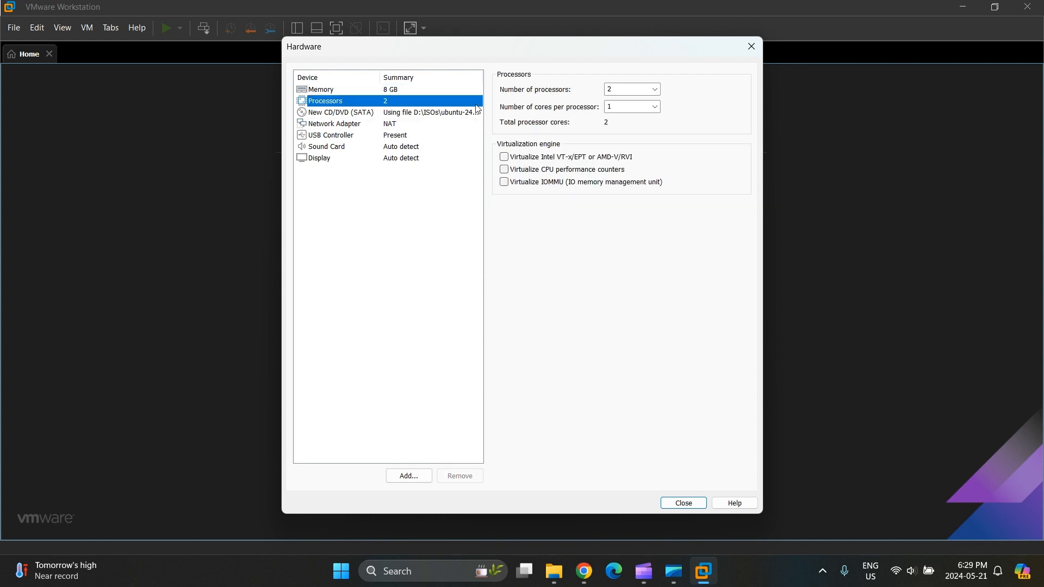
click(631, 89)
click(656, 89)
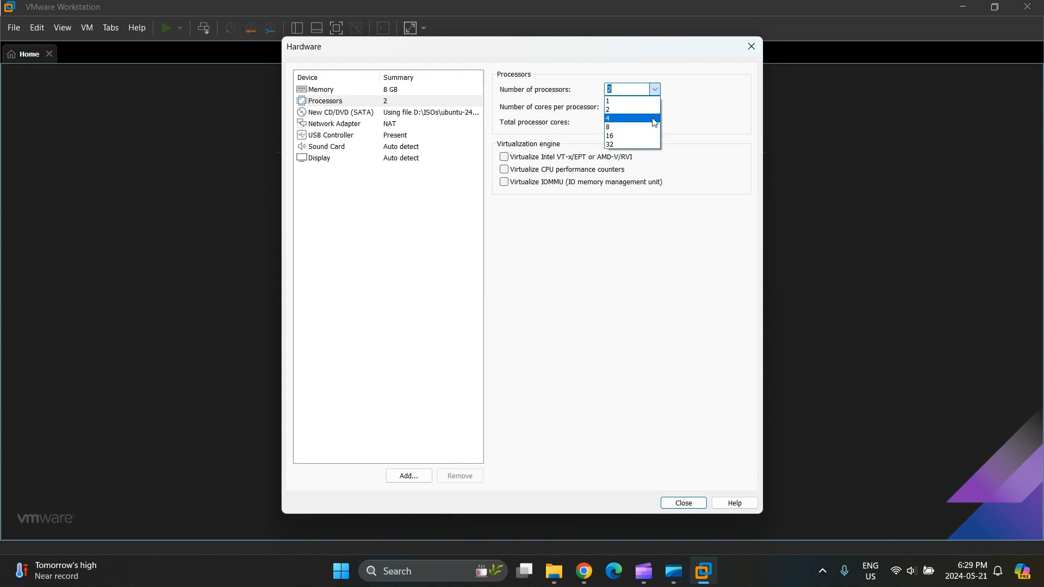
click(655, 118)
click(655, 107)
click(631, 136)
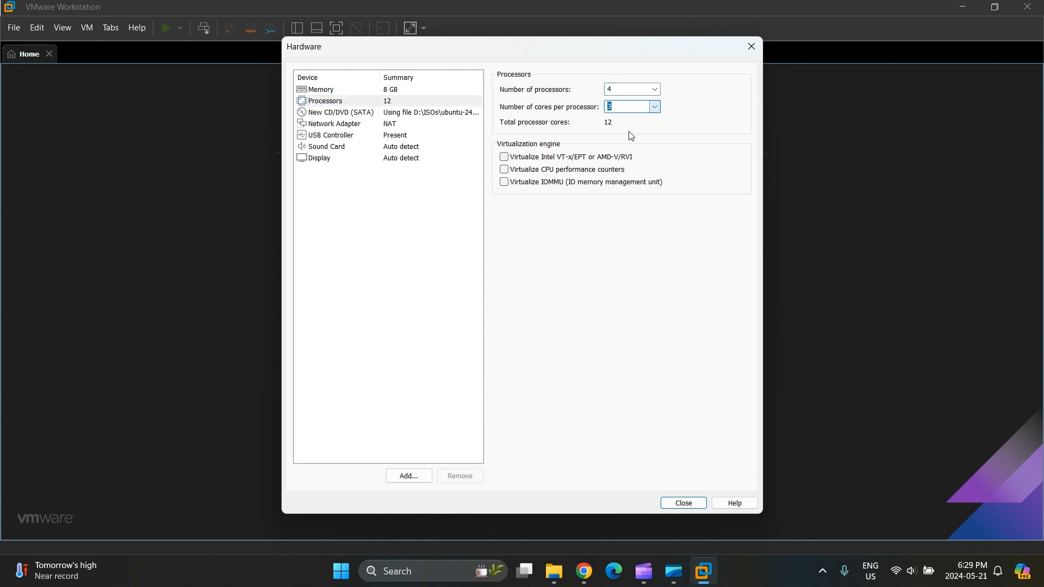
click(655, 106)
click(640, 127)
click(683, 503)
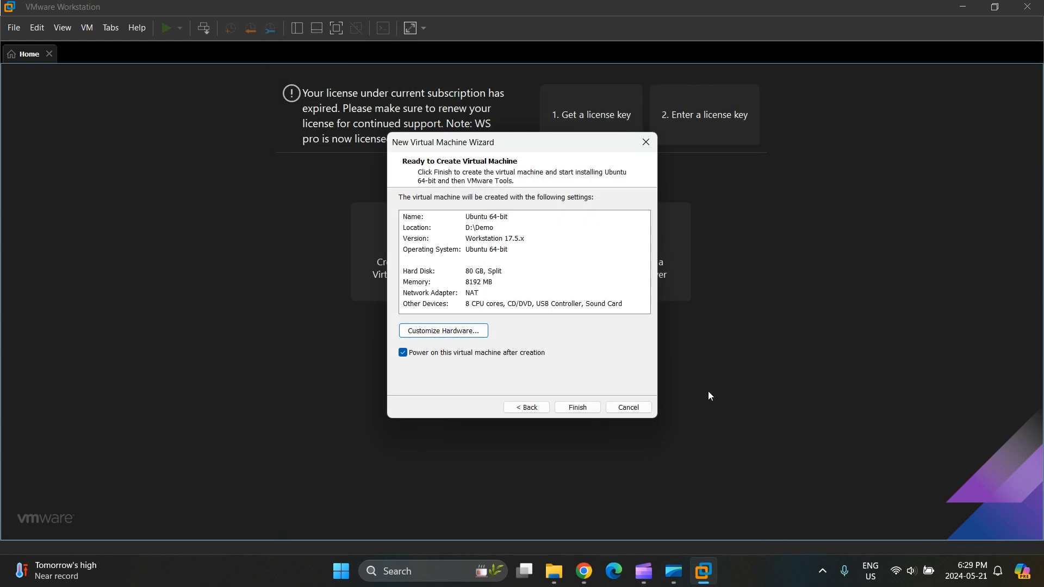
- Create and power on the Ubuntu 64-bit VM, turn display stretching off, and go full screen
click(582, 409)
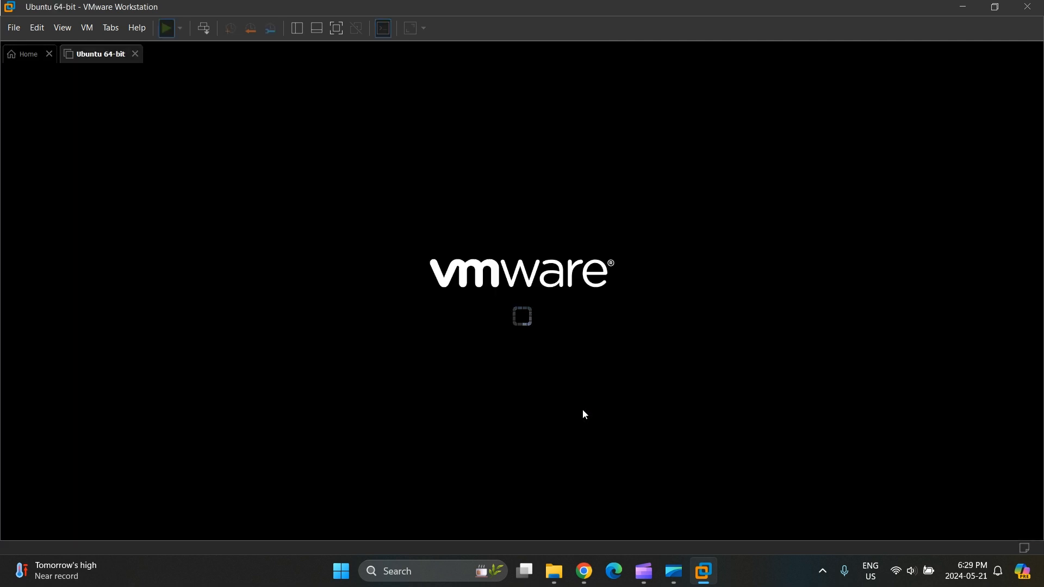
click(411, 29)
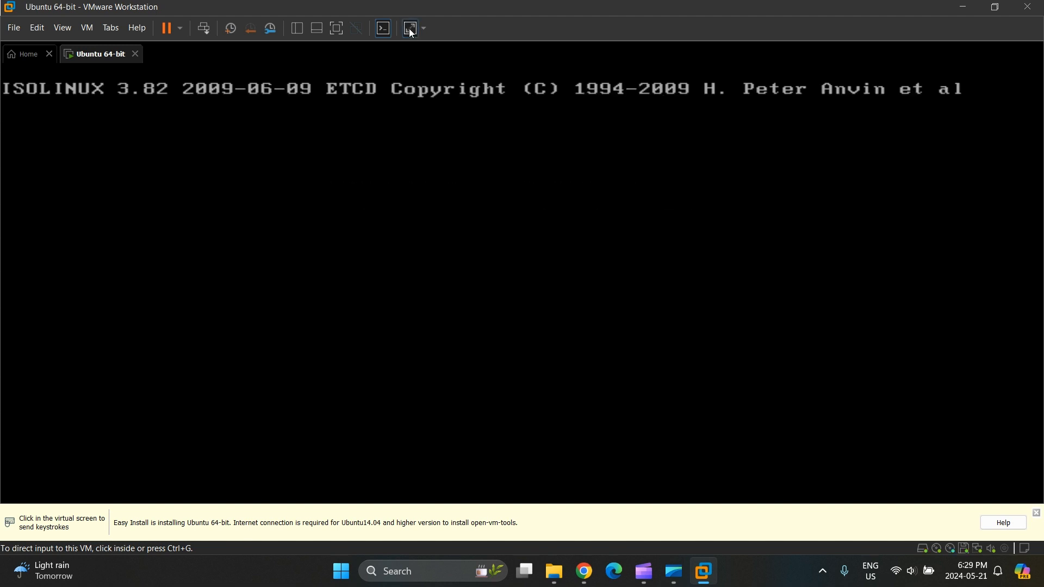
click(422, 30)
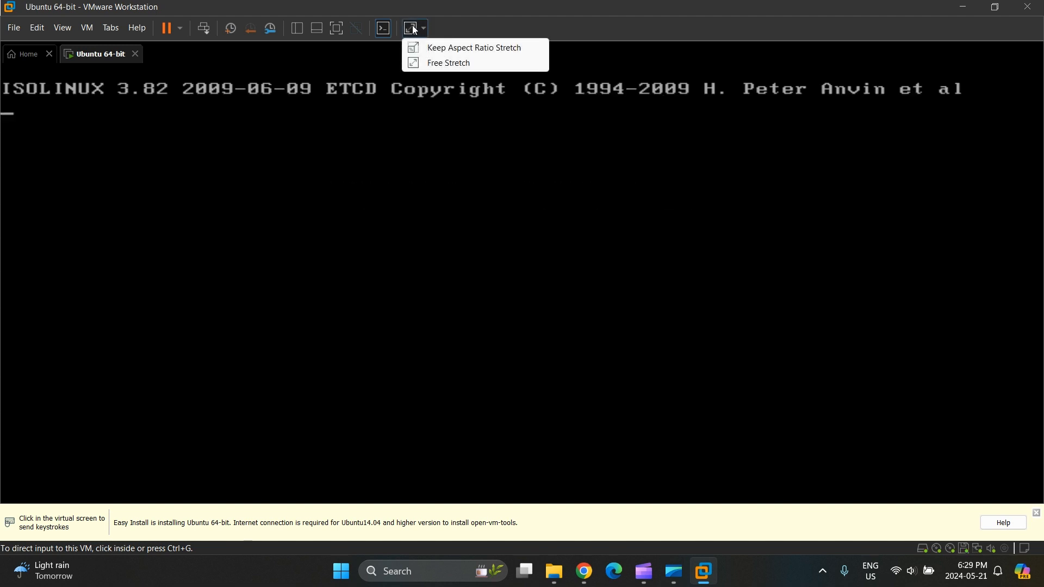
click(413, 31)
click(331, 28)
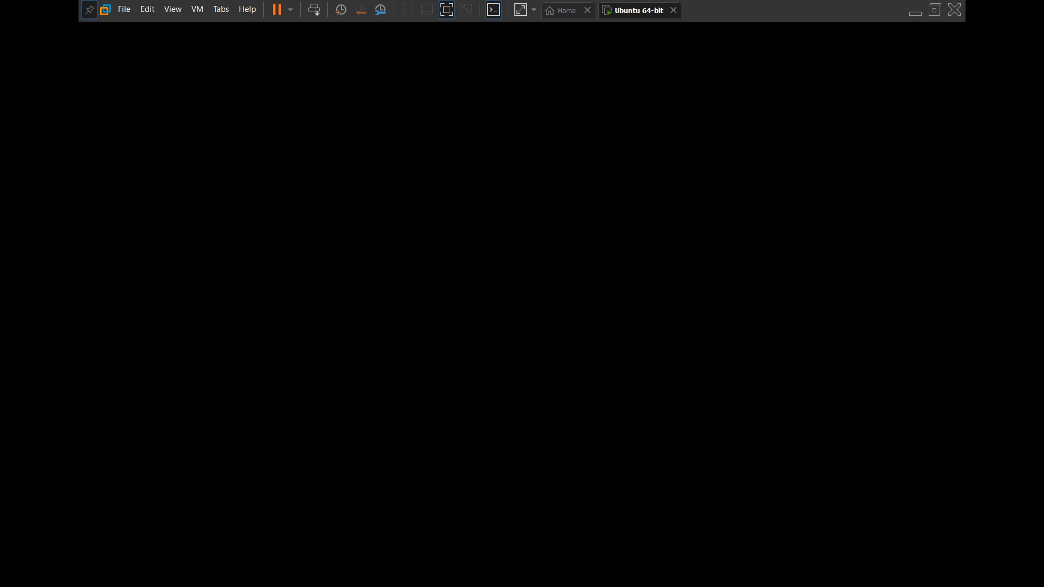
- Inside the VM, dismiss the Ubuntu welcome dialog and launch the Settings app
click(534, 324)
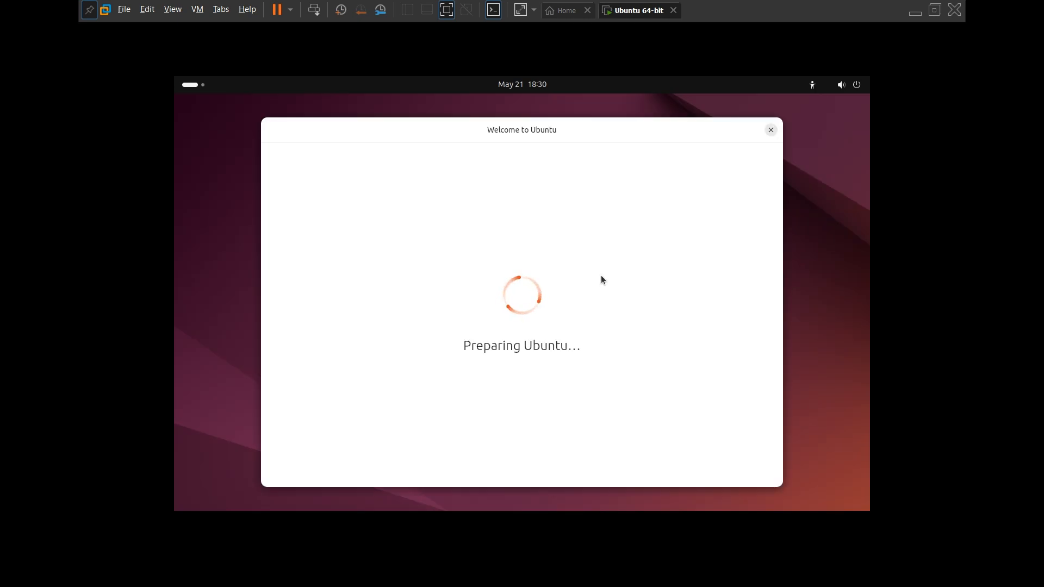
click(771, 130)
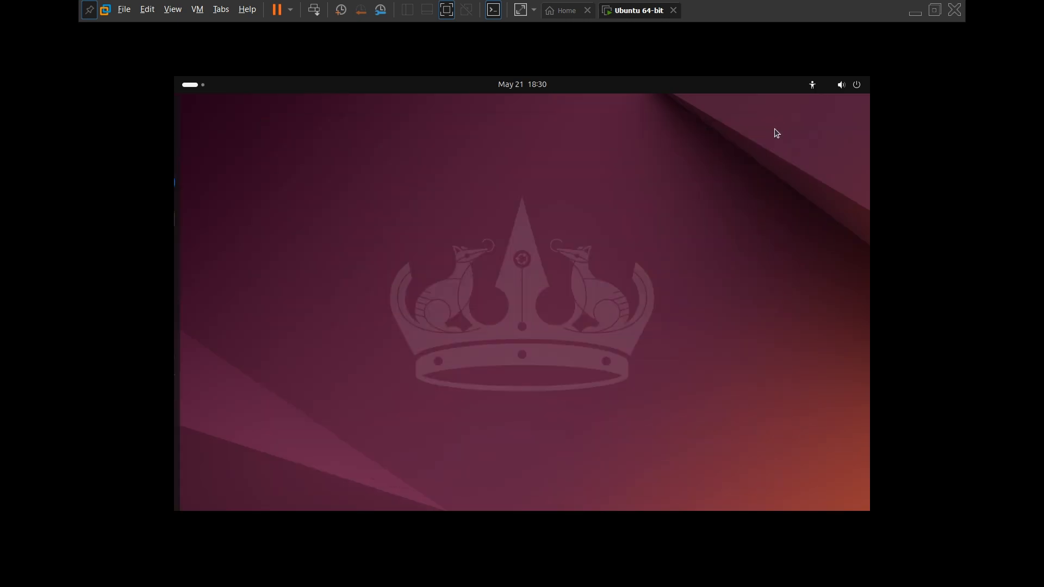
click(191, 492)
click(645, 242)
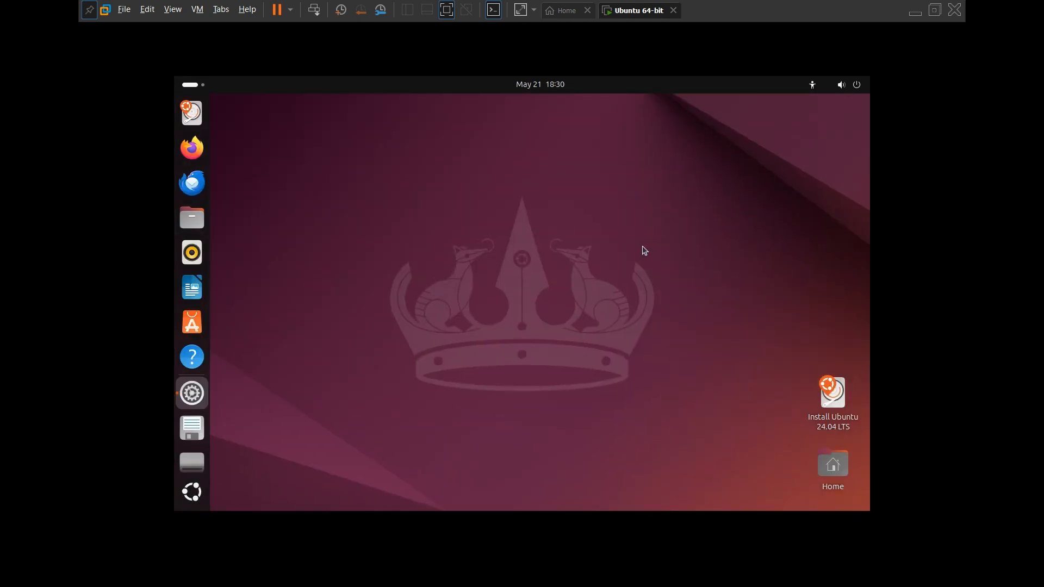
- Start the Install Ubuntu 24.04 LTS installer, keeping default language, accessibility, English (US) keyboard, and no internet
click(841, 398)
double_click(840, 398)
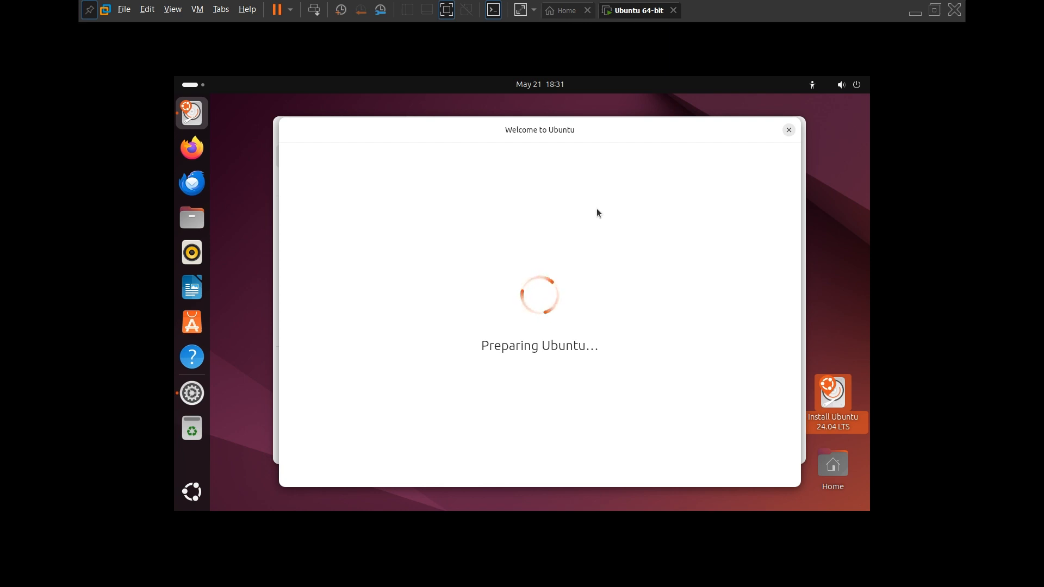
click(772, 467)
click(773, 467)
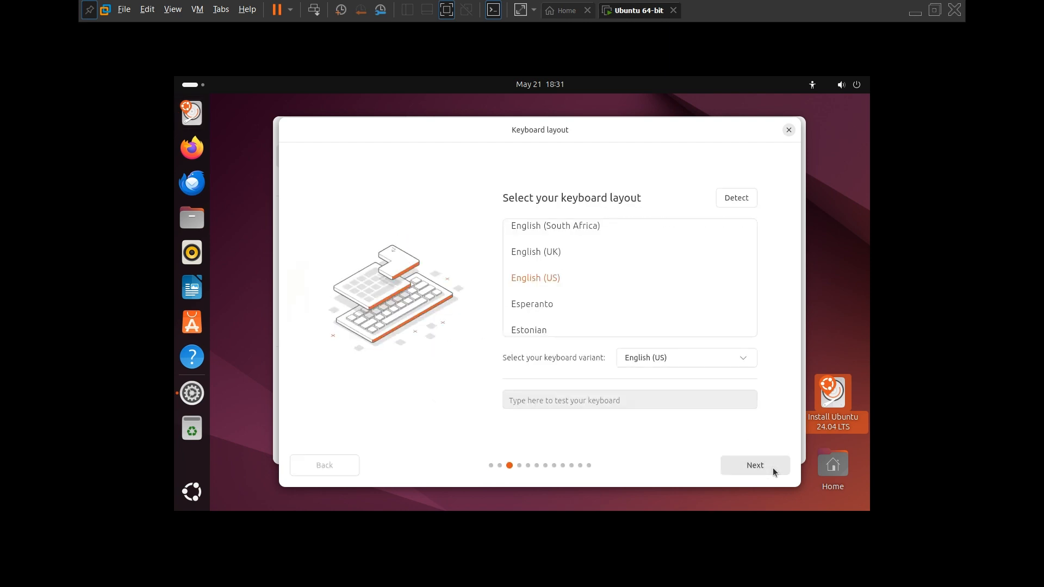
click(773, 468)
click(773, 468)
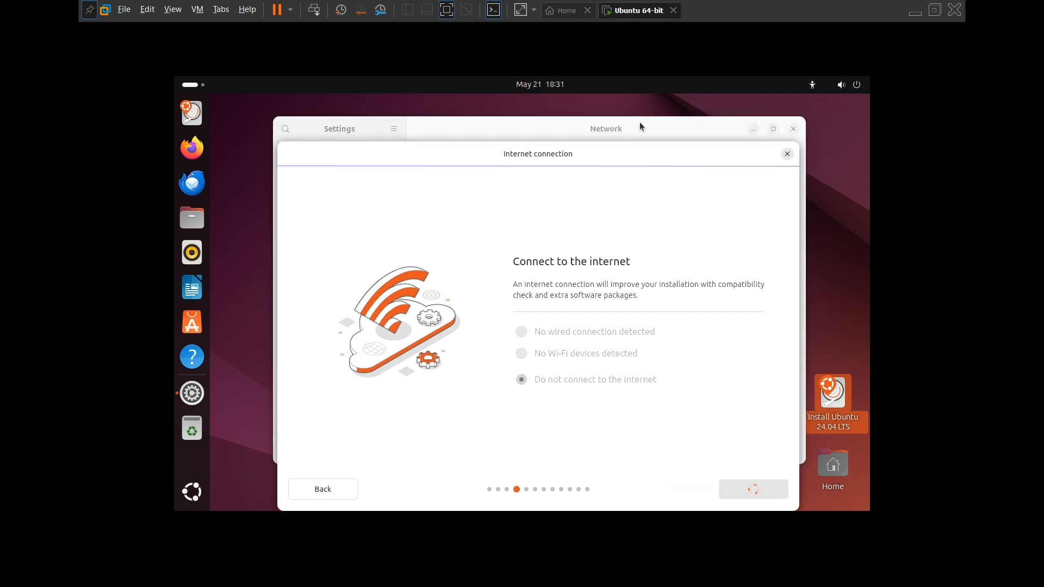
click(639, 126)
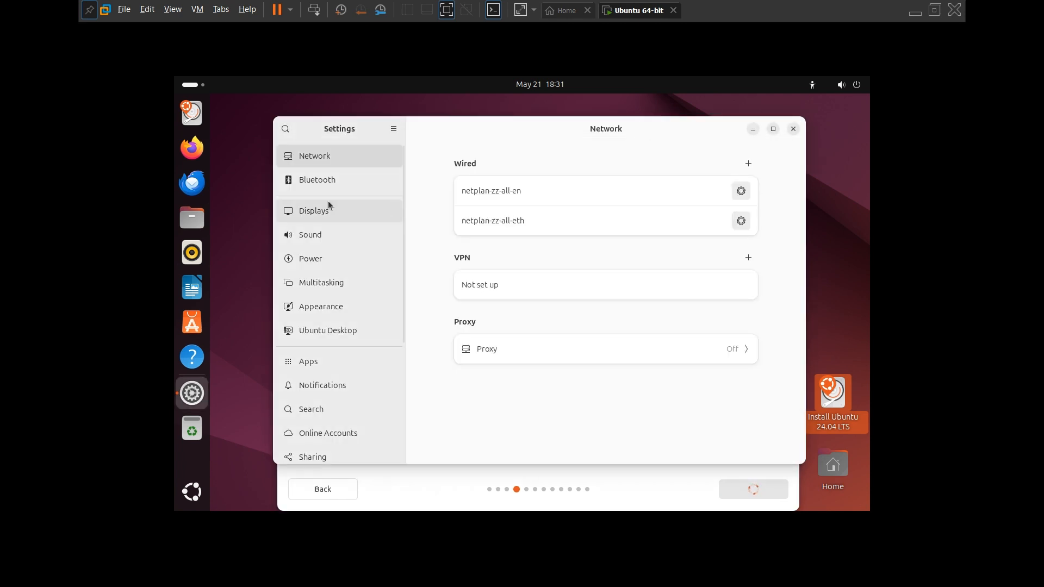
- Set the guest display to 1920 × 1080 (16:9) in Settings > Displays, keep it, and return to the installer
click(333, 331)
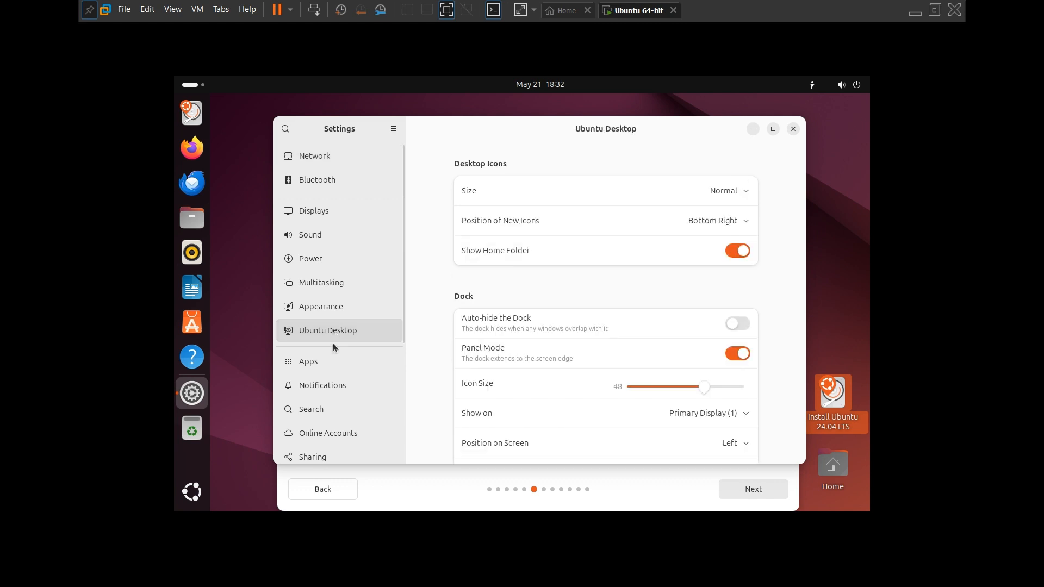
scroll(528, 343, down, 3)
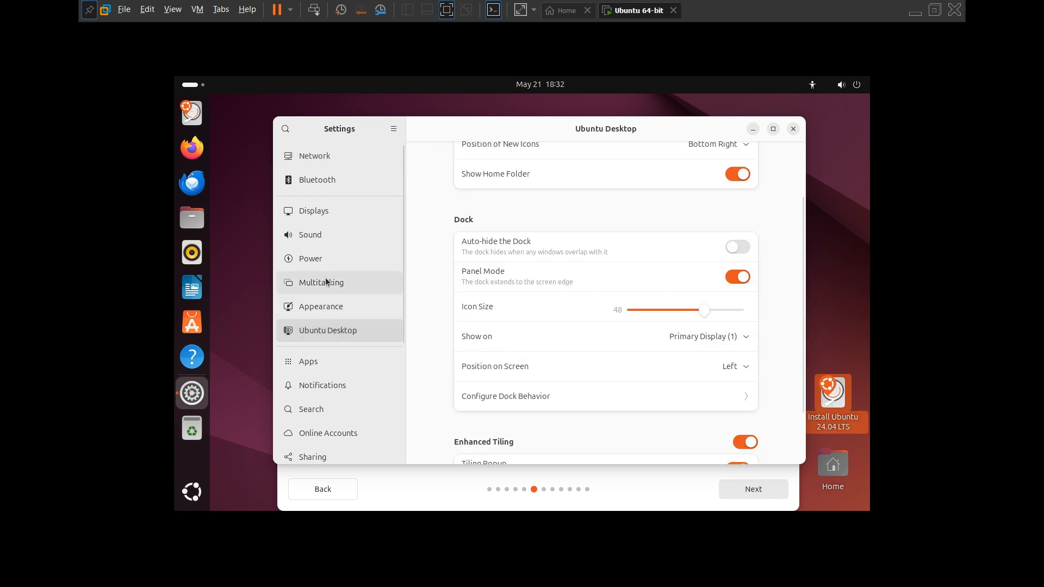
click(341, 308)
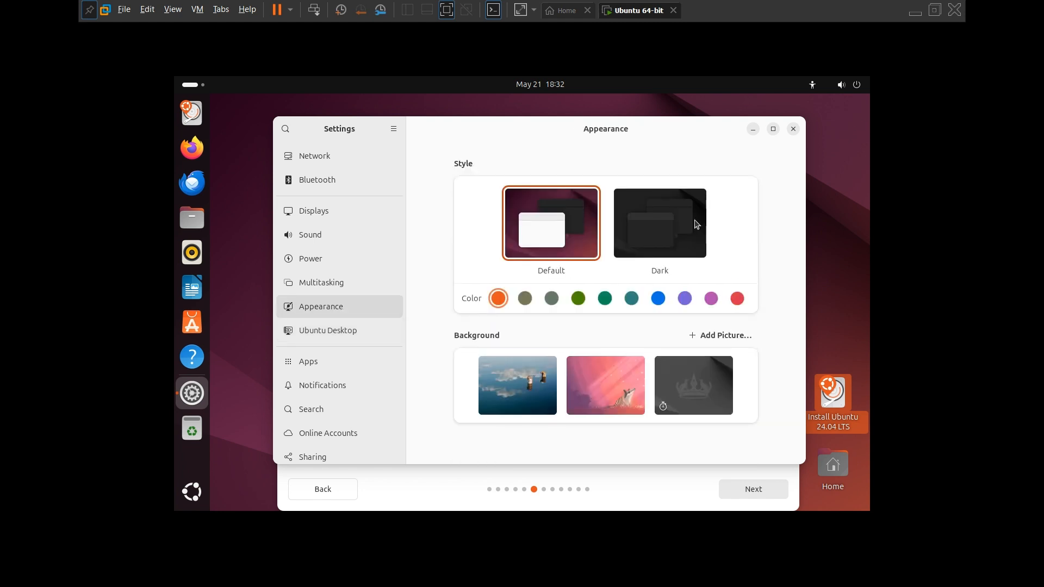
click(347, 212)
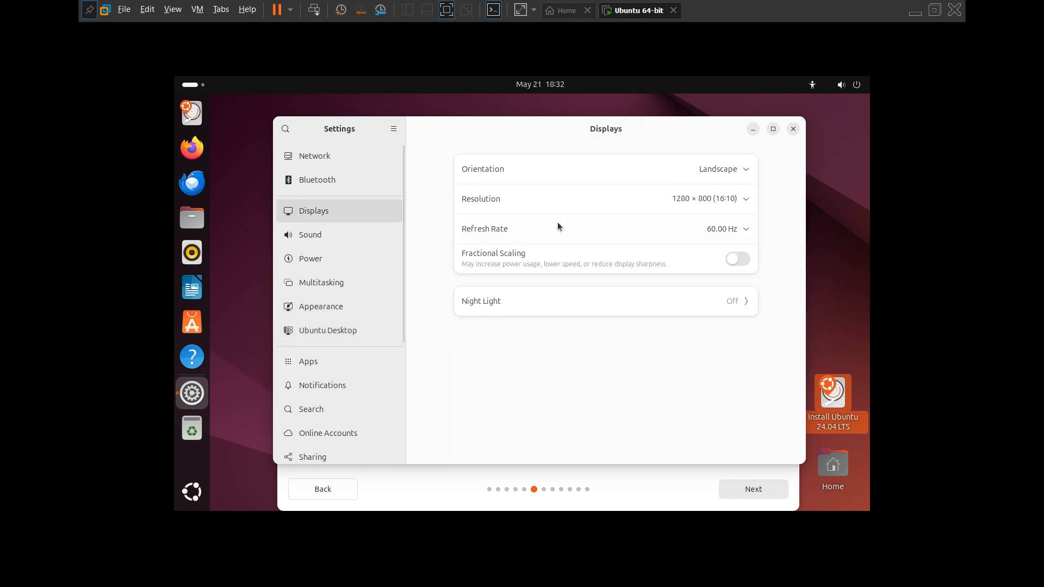
click(728, 198)
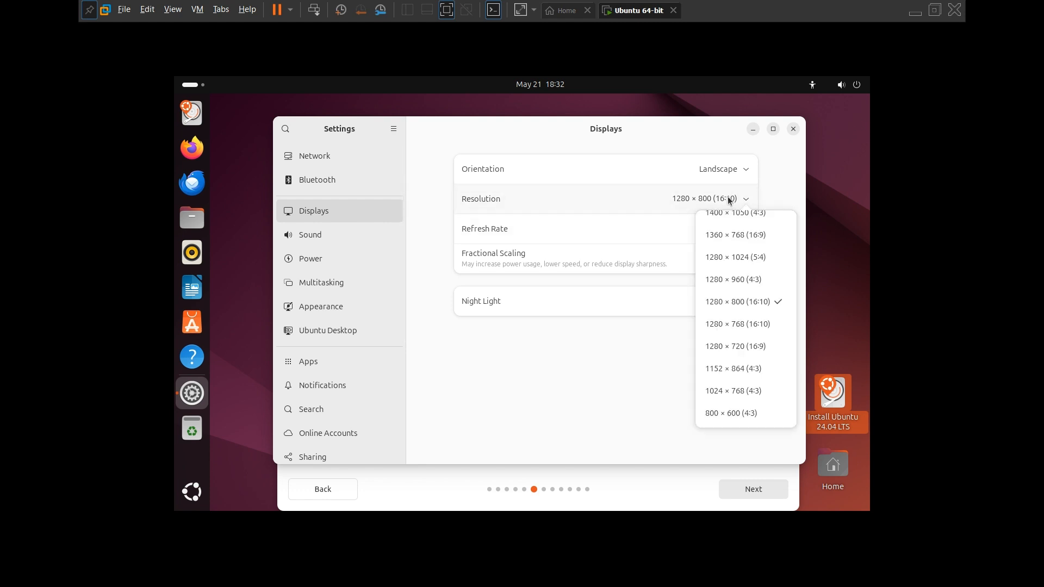
scroll(742, 268, up, 10)
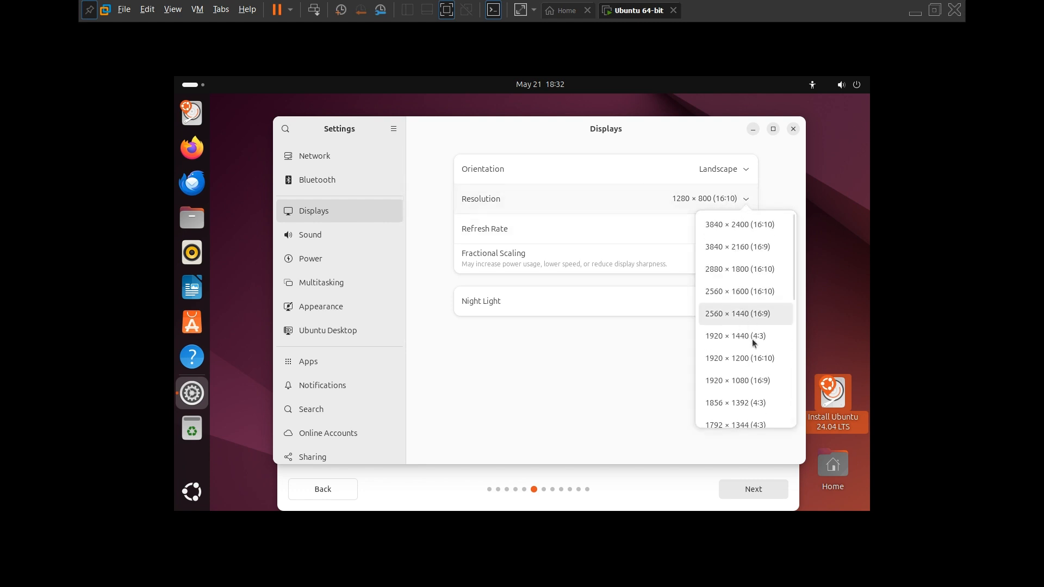
click(750, 383)
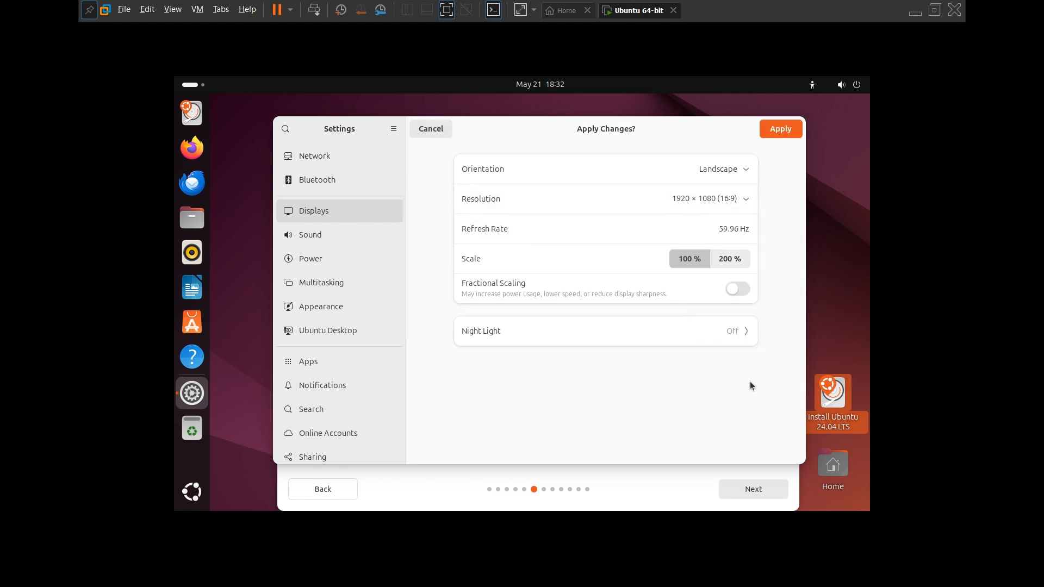
click(781, 132)
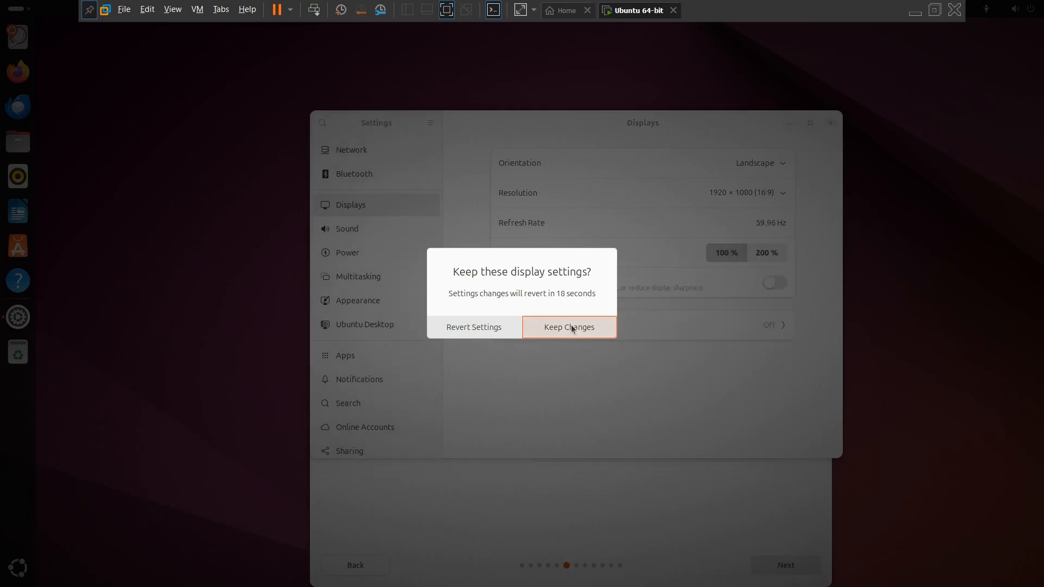
click(571, 328)
click(584, 515)
click(652, 394)
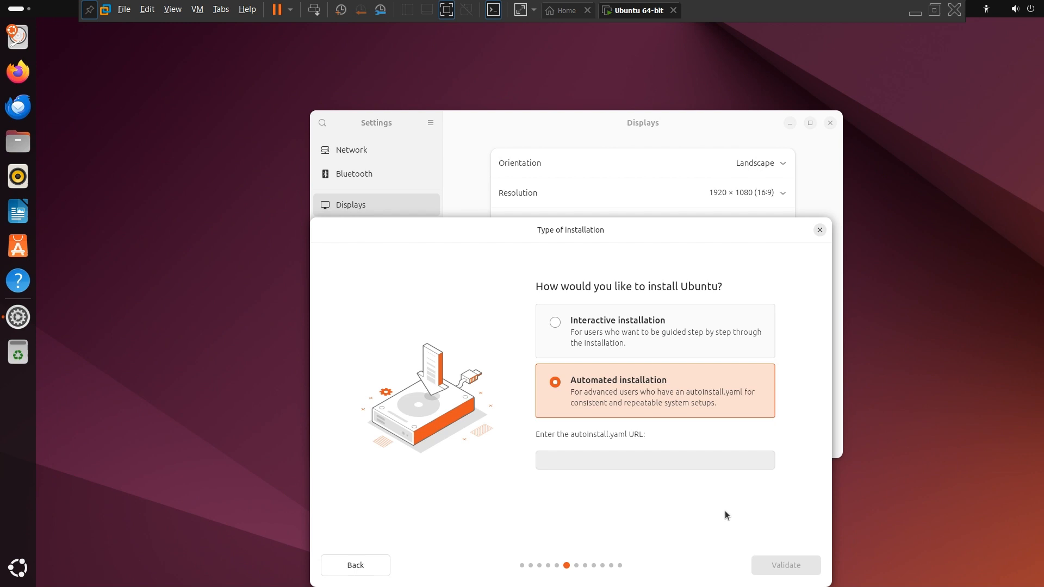
- Choose interactive installation with default apps, third-party software and drivers, and erase the whole disk
click(626, 356)
click(786, 565)
click(737, 499)
click(507, 339)
click(730, 504)
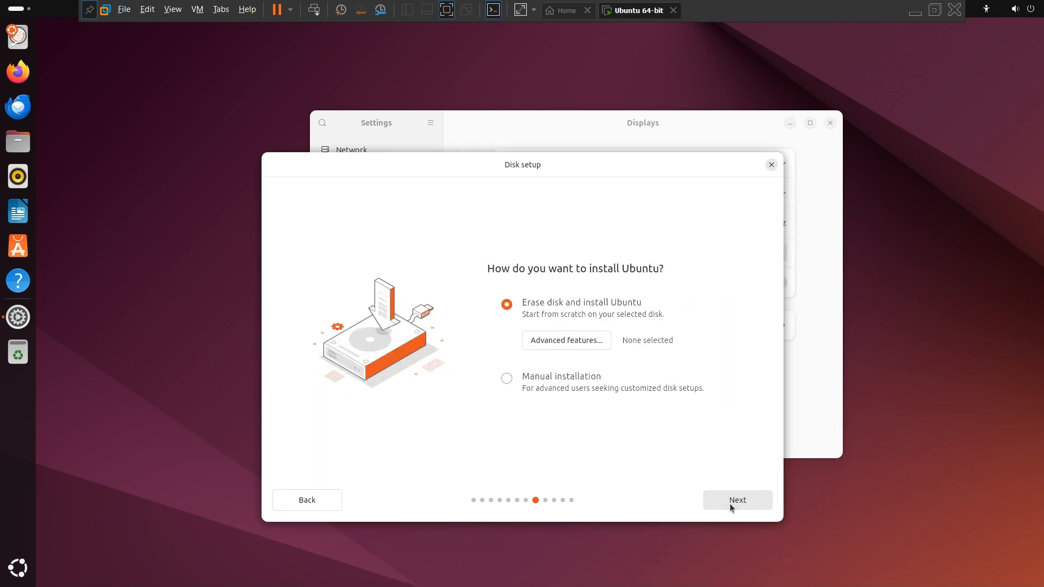
click(729, 503)
- Create the user account with a name and password, accept the timezone, and start installing
text(aaqib)
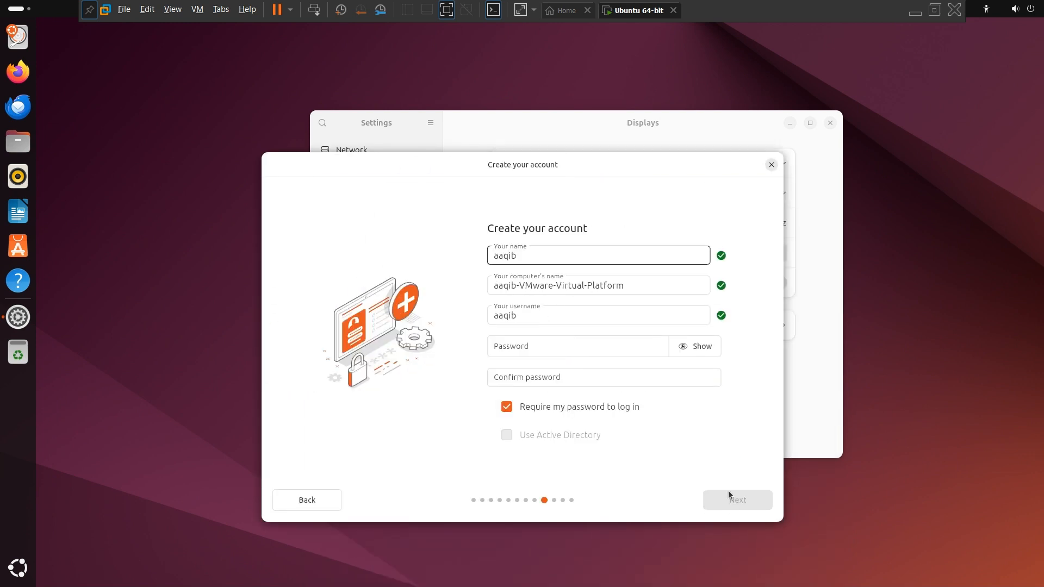
drag(626, 285, 516, 286)
click(524, 314)
click(521, 345)
text(••••)
click(523, 376)
text(••••)
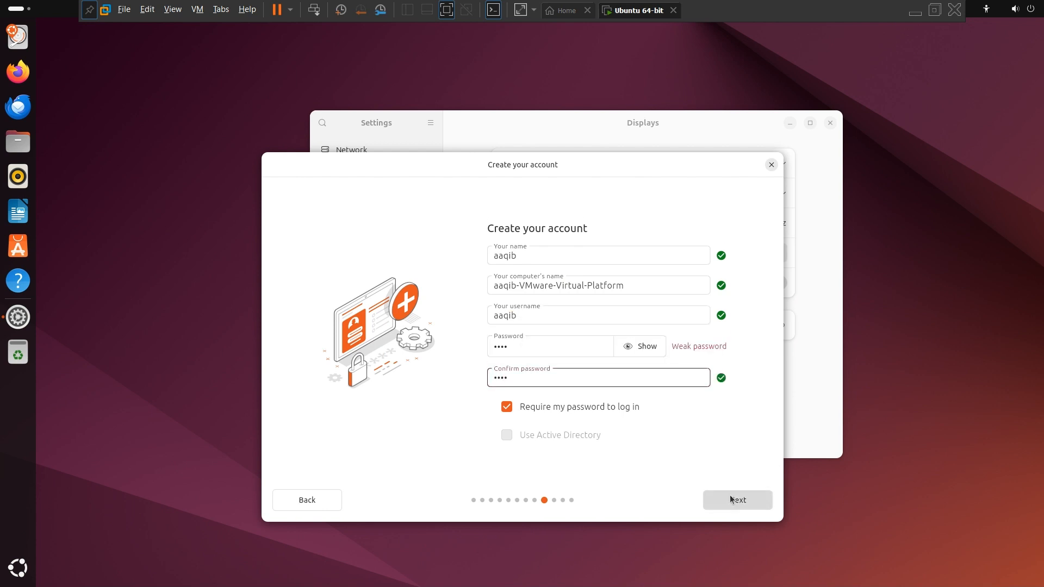
click(731, 499)
click(730, 503)
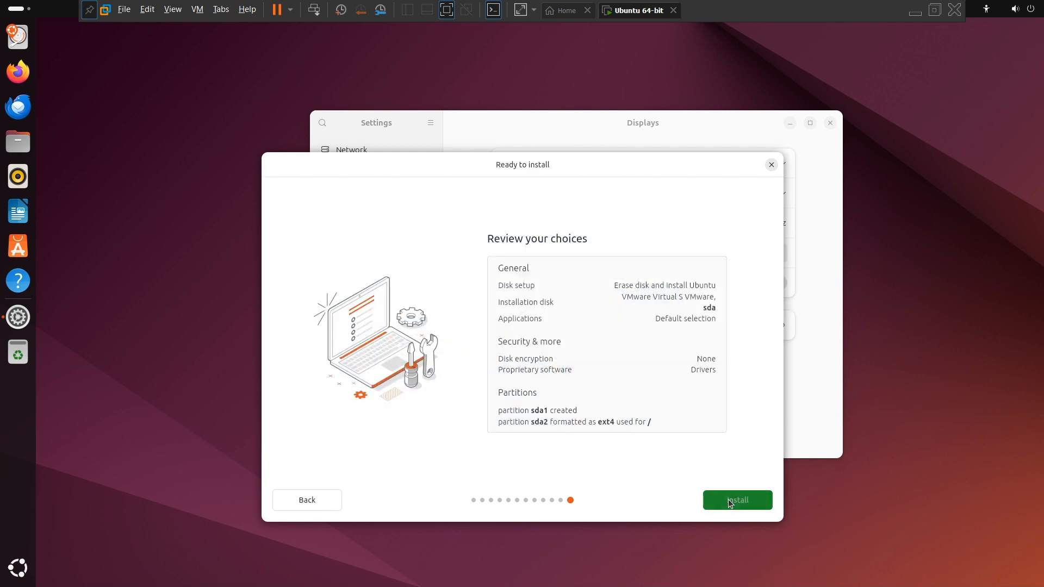
click(729, 502)
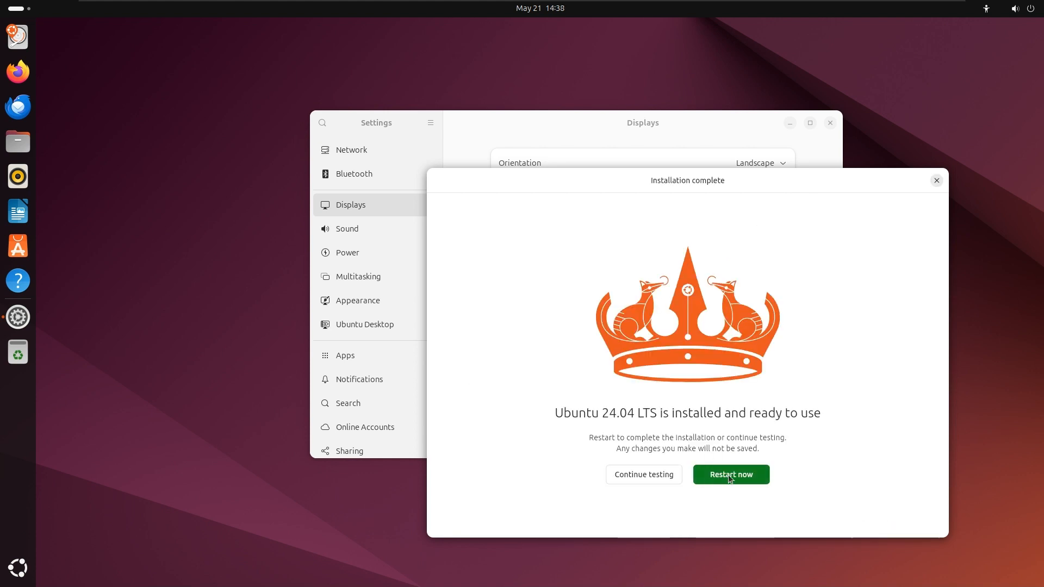
- Restart into the installed Ubuntu and log in with the account password
click(729, 474)
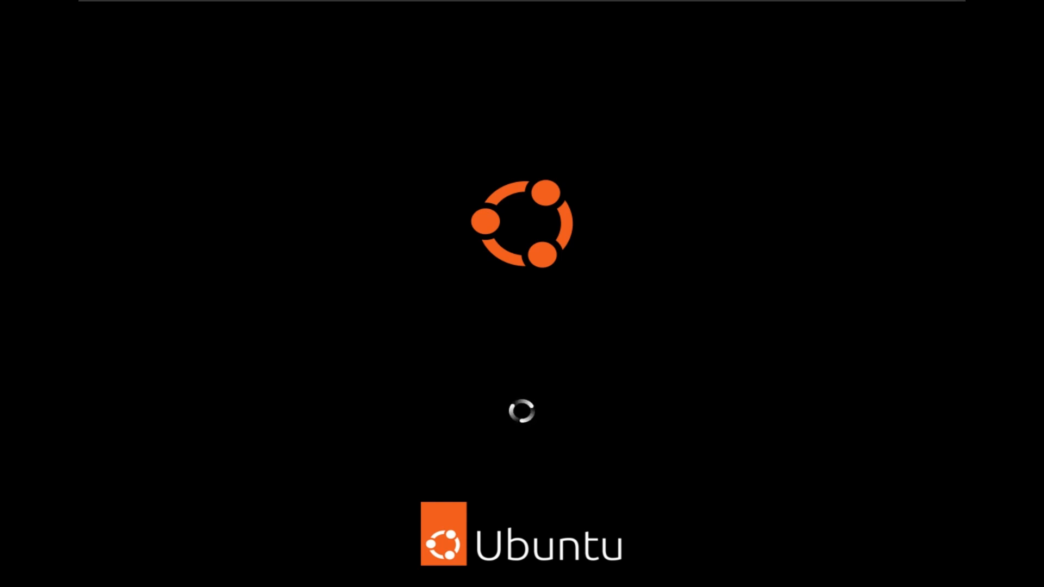
key(Return)
text(••••)
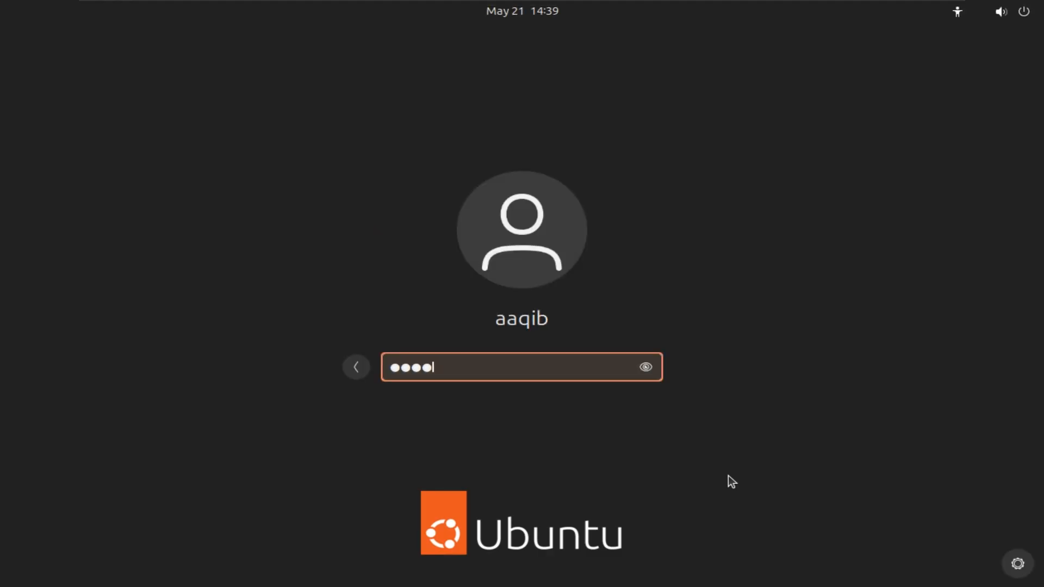
key(Return)
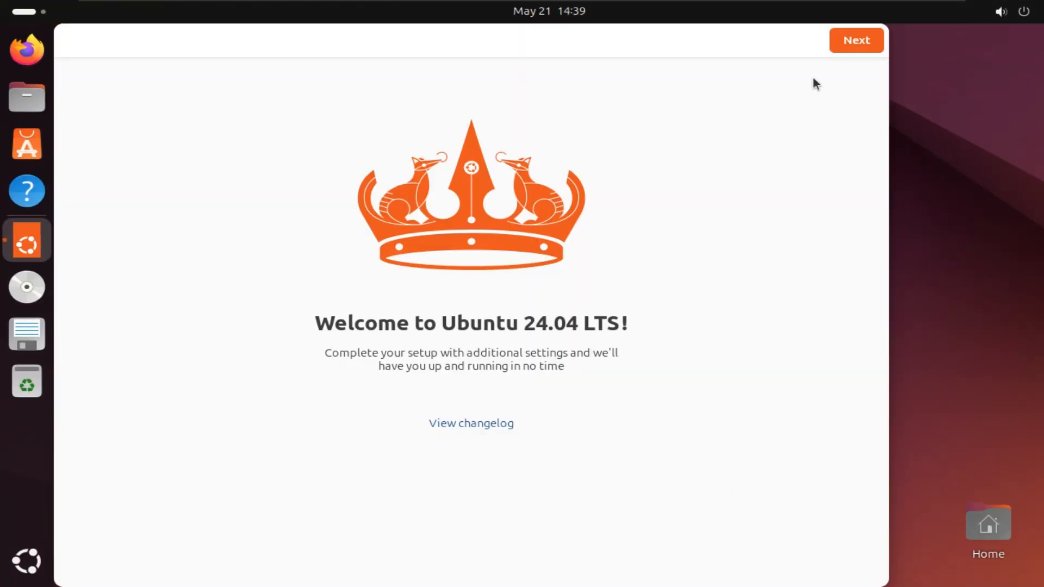
- Go through the welcome wizard, skipping Ubuntu Pro and choosing not to share system data
click(870, 44)
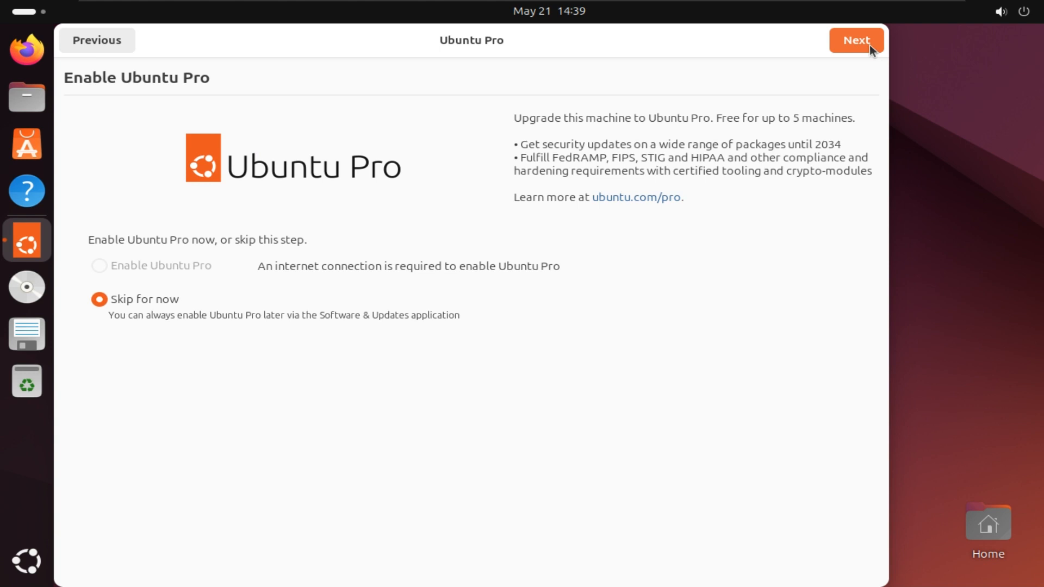
click(870, 45)
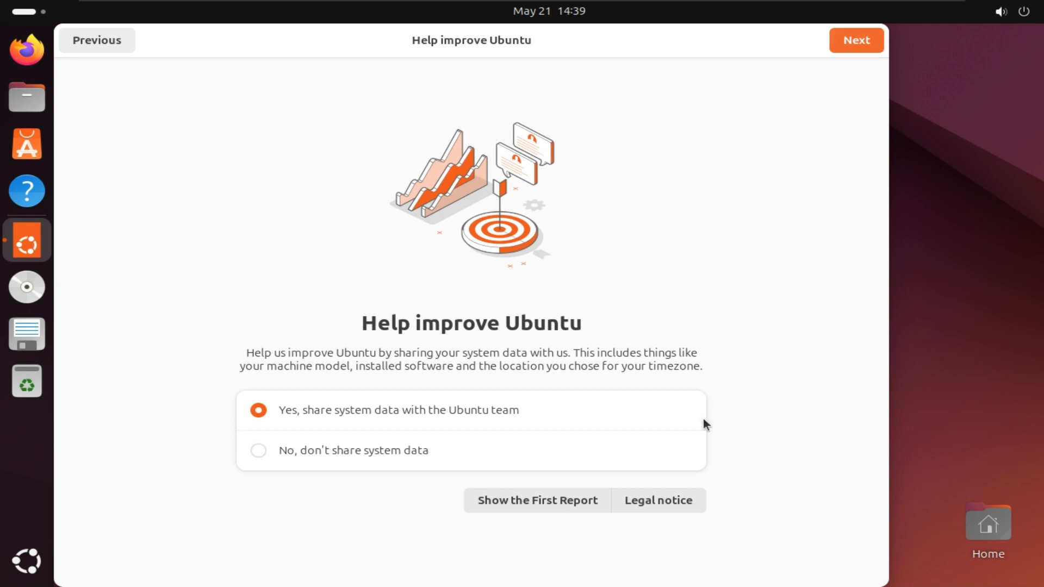
click(267, 455)
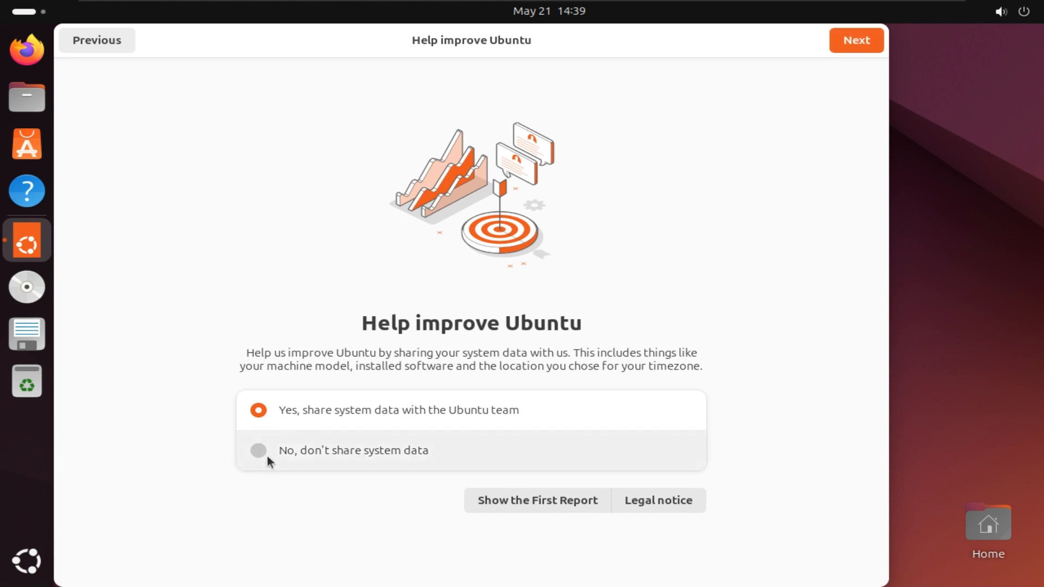
click(859, 44)
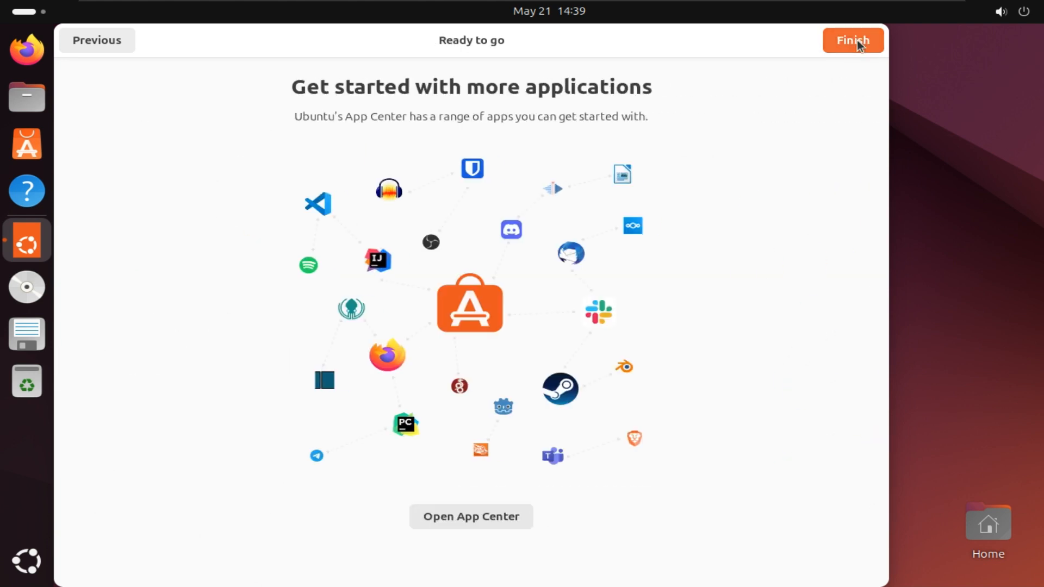
click(858, 43)
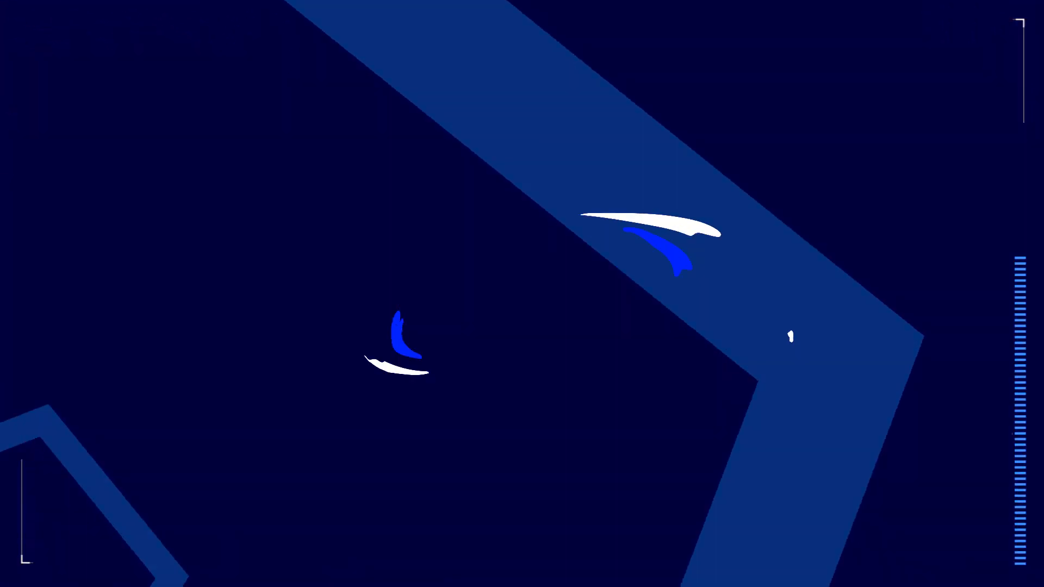